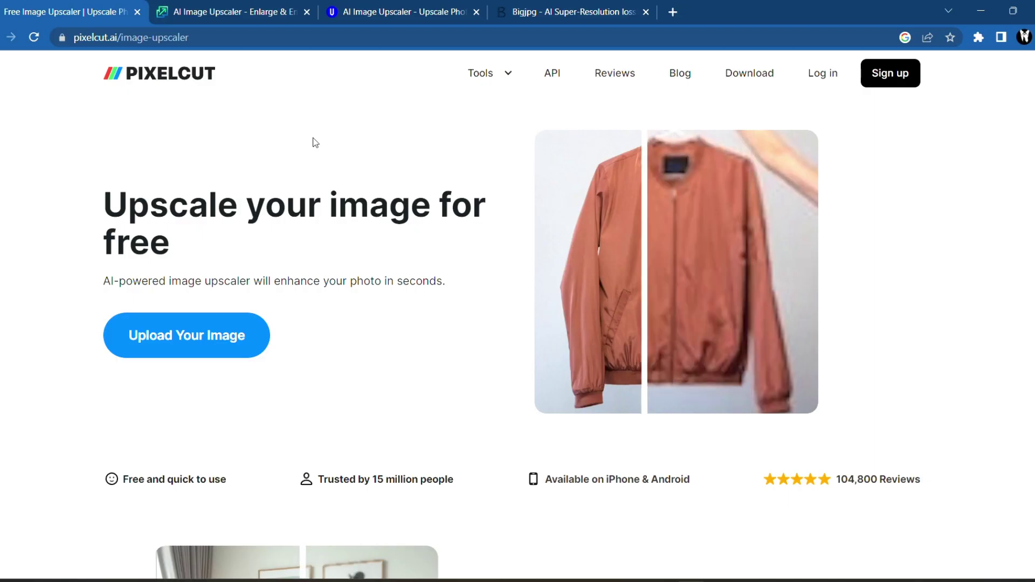
- Compare the Upscale.media, imgupscaler and Bigjpg sites, ending on imgupscaler's pricing plans
{"action": "left_click", "coordinate": [239, 12]}
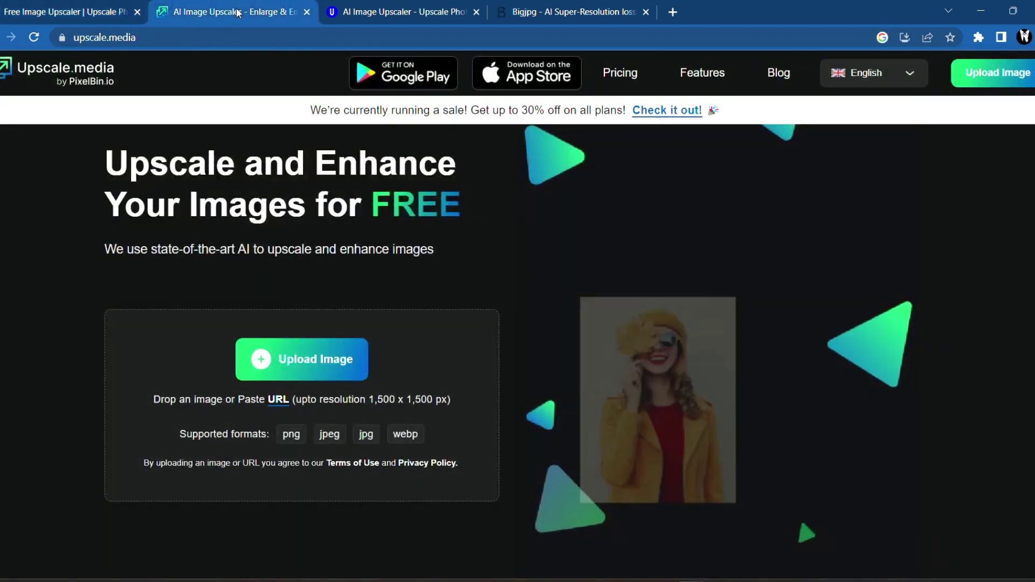
{"action": "left_click", "coordinate": [390, 11]}
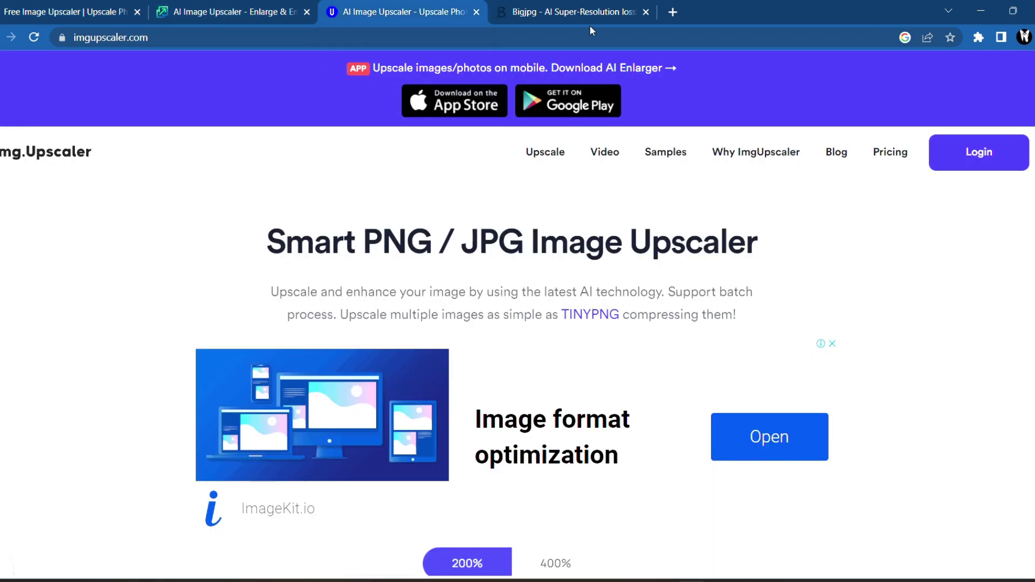
{"action": "left_click", "coordinate": [631, 12]}
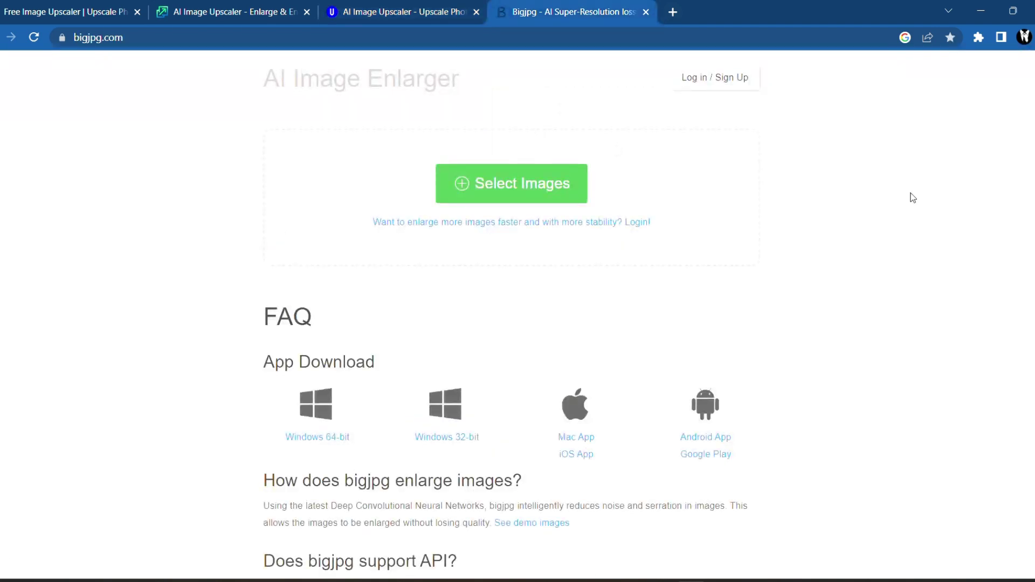
{"action": "left_click", "coordinate": [216, 11]}
{"action": "left_click", "coordinate": [384, 12]}
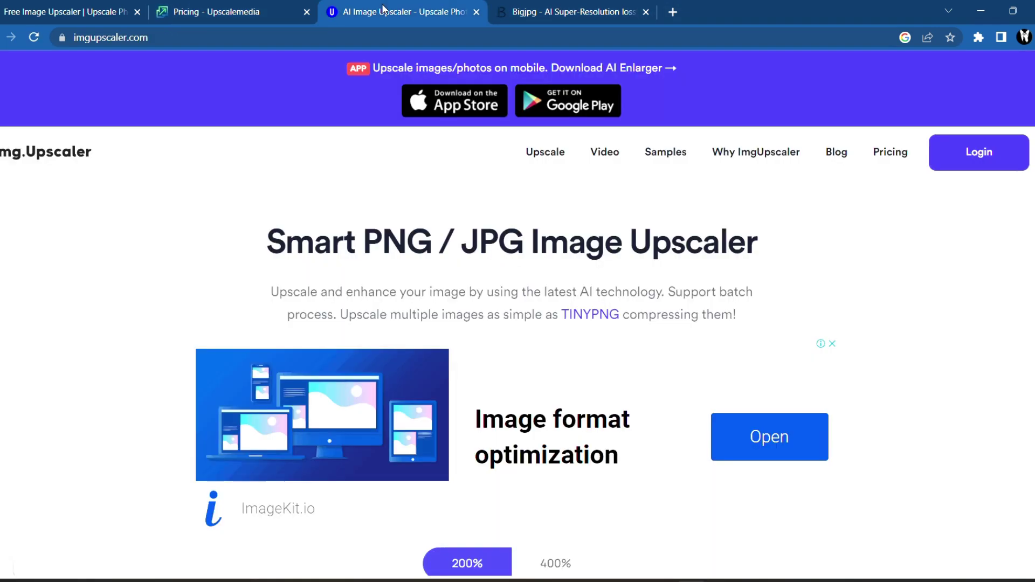
{"action": "left_click", "coordinate": [890, 152]}
{"action": "scroll", "coordinate": [518, 325], "scroll_direction": "down", "scroll_amount": 5}
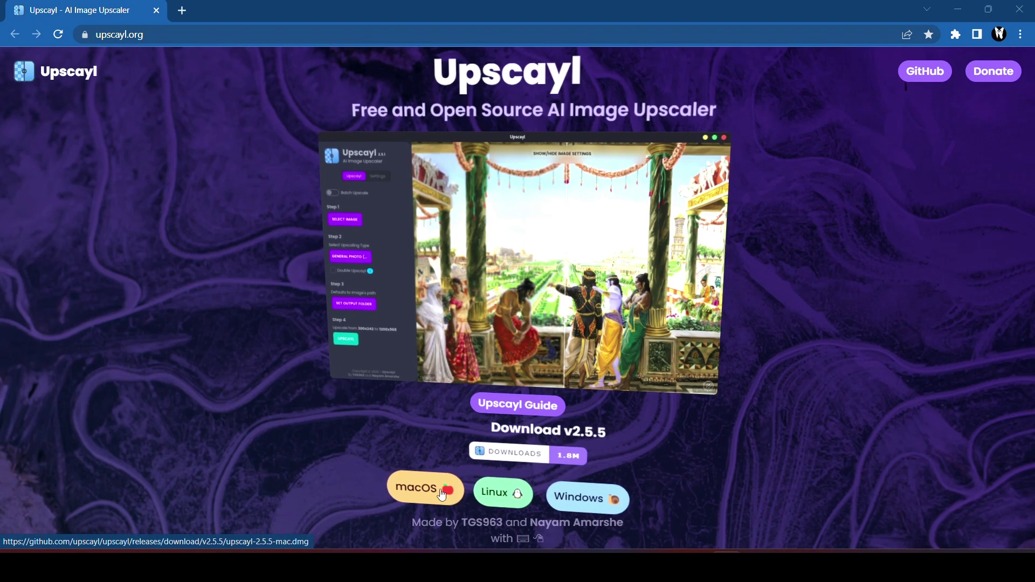
- Download the upscayl-2.5.5-win.exe installer and show it in its Downloads folder
{"action": "left_click", "coordinate": [621, 493]}
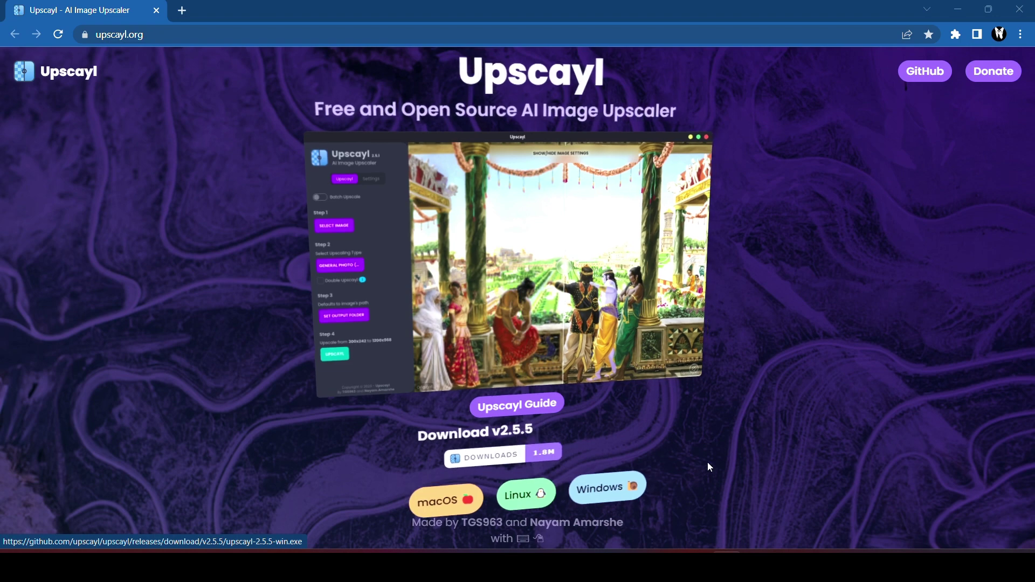
{"action": "left_click", "coordinate": [1021, 34]}
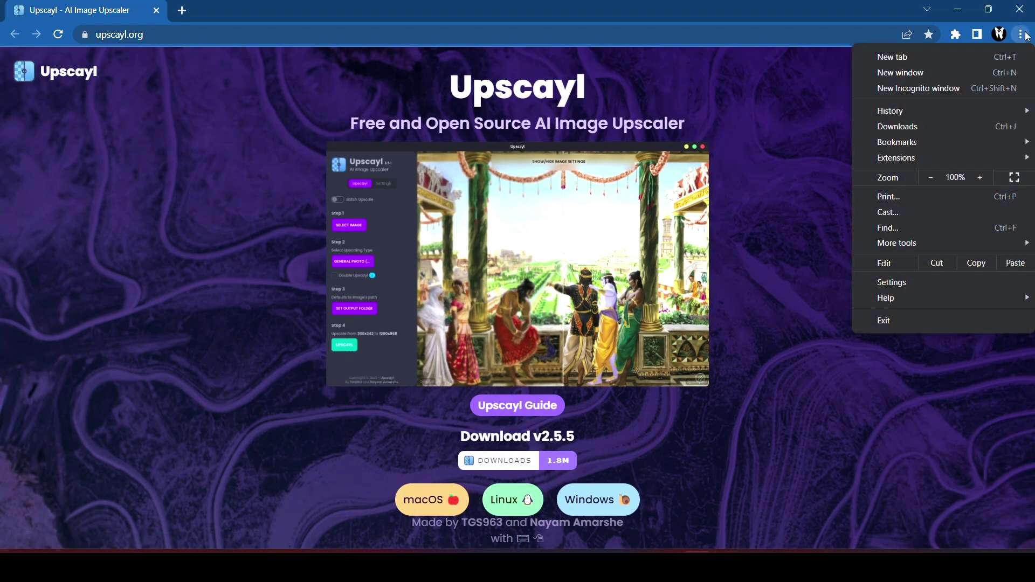
{"action": "left_click", "coordinate": [930, 126]}
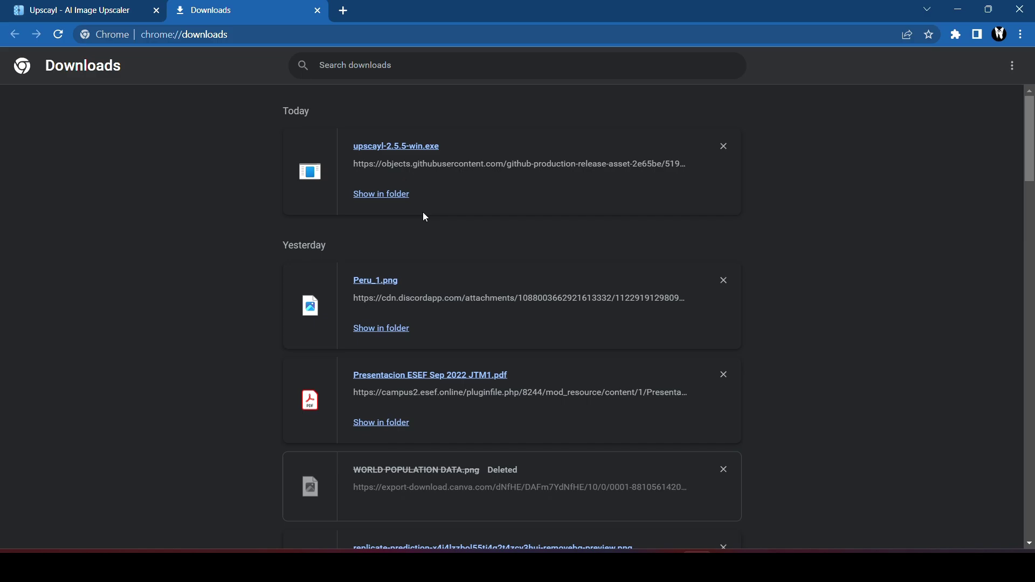
{"action": "left_click", "coordinate": [381, 194]}
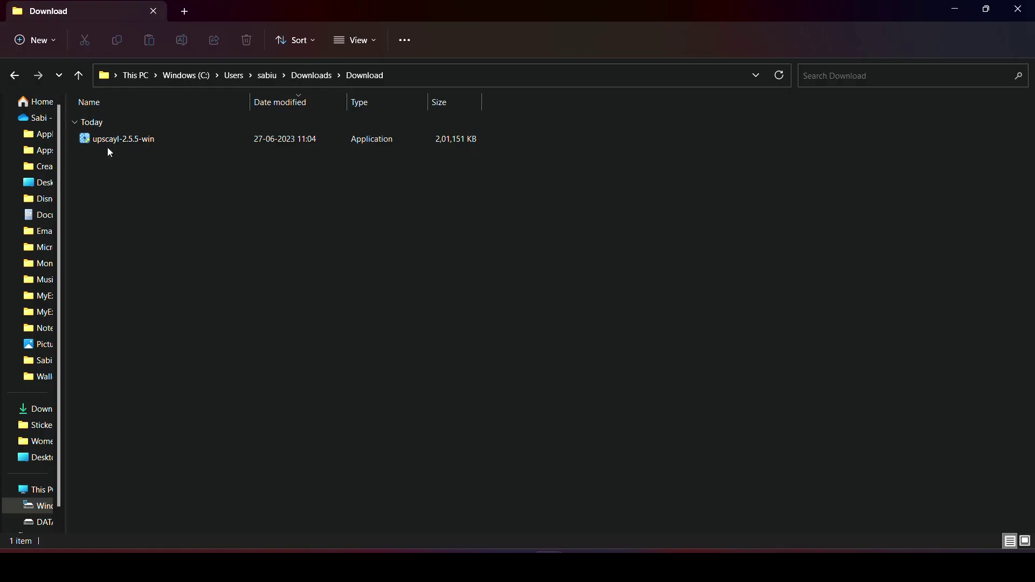
- Run upscayl-2.5.5-win, install it to D:\Upscale\Upscayl, and launch Upscayl on finish
{"action": "double_click", "coordinate": [191, 140]}
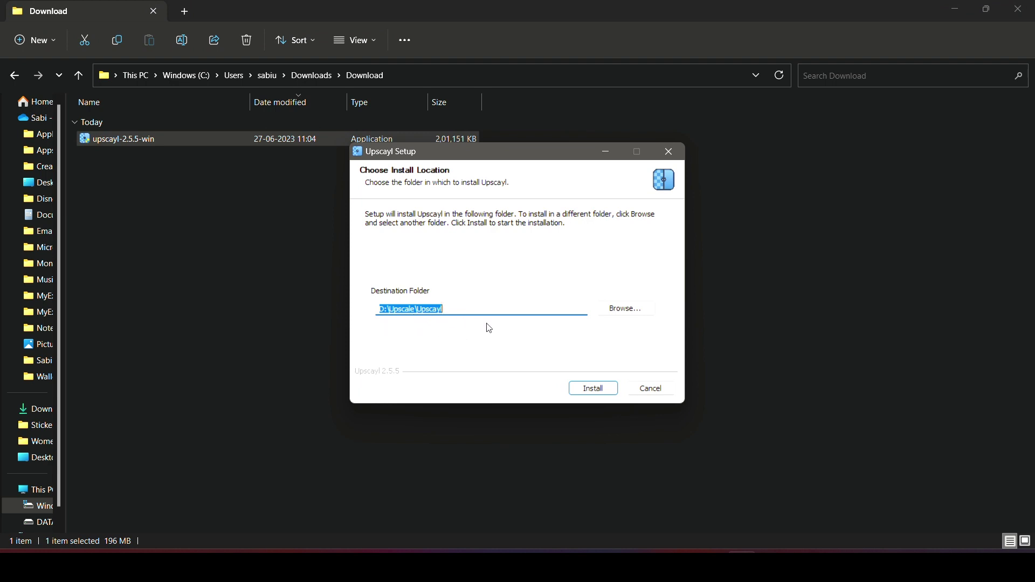
{"action": "left_click", "coordinate": [593, 388]}
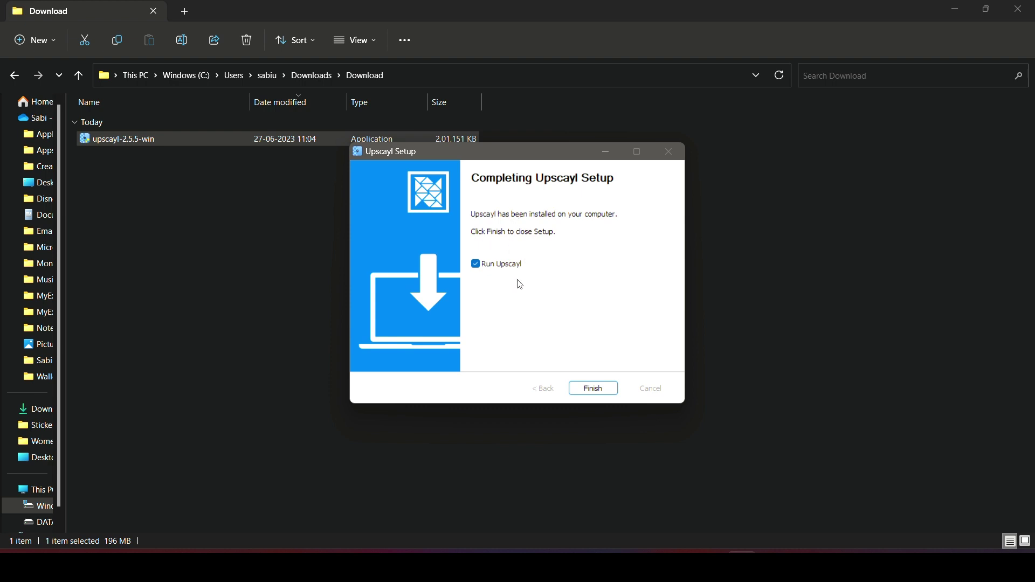
{"action": "left_click", "coordinate": [593, 388]}
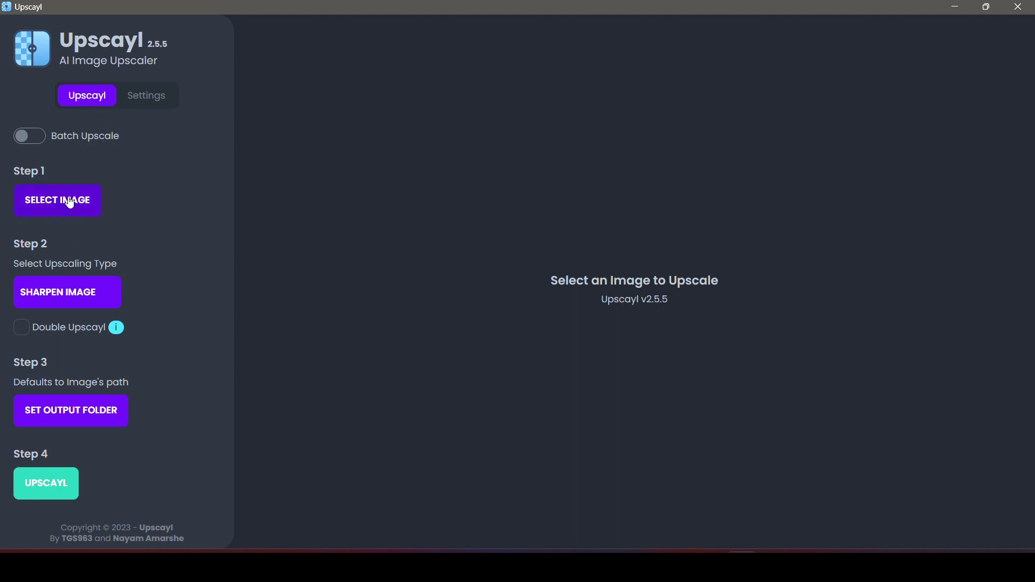
- Replace Sharpen Image with GENERAL PHOTO (REAL-ESRGAN) as the Step 2 upscaling type
{"action": "left_click", "coordinate": [73, 297]}
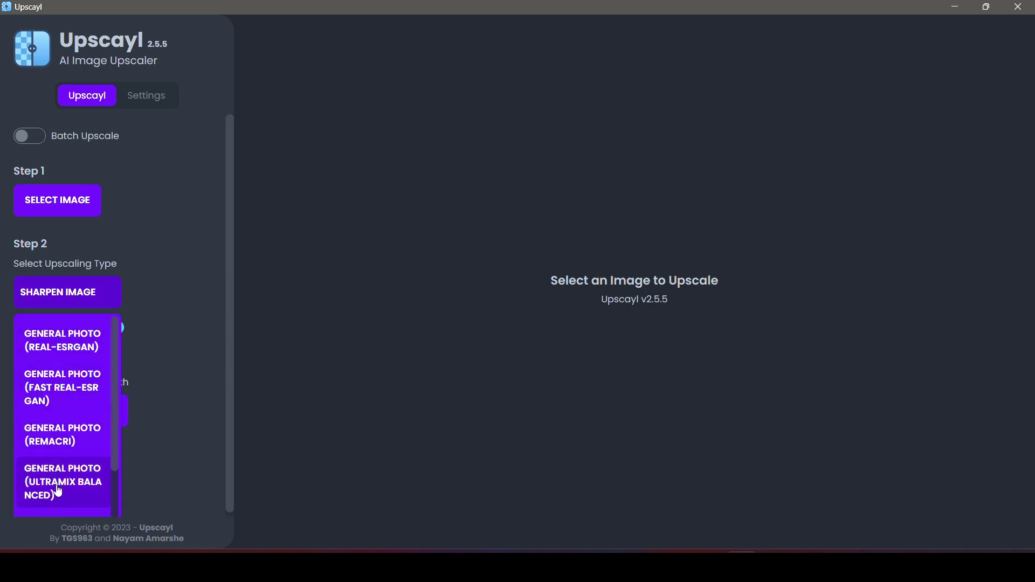
{"action": "left_click", "coordinate": [59, 341]}
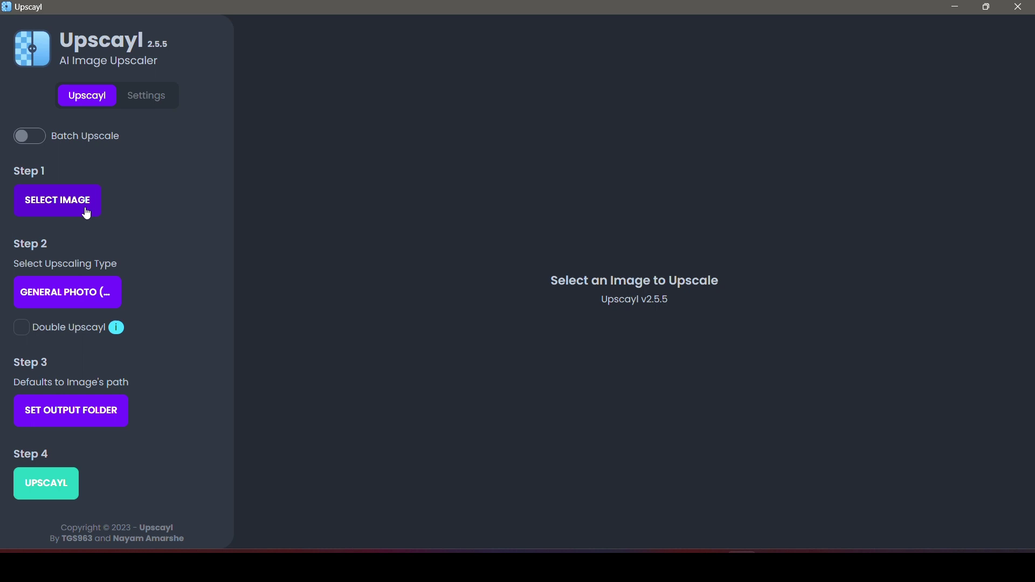
- Enable Batch Upscale and choose Downloads > Women warrior as the input folder
{"action": "left_click", "coordinate": [25, 136]}
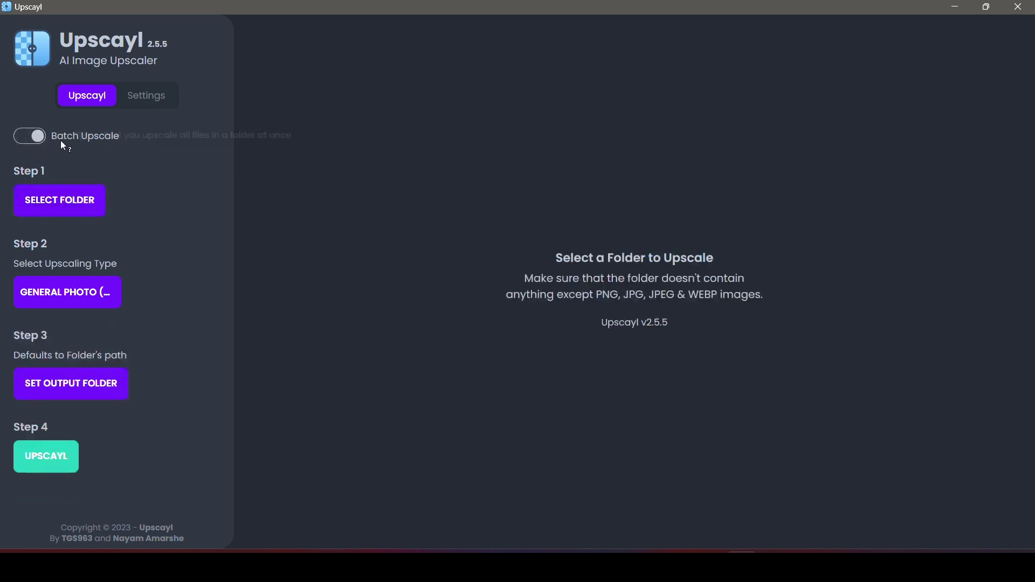
{"action": "left_click", "coordinate": [75, 204]}
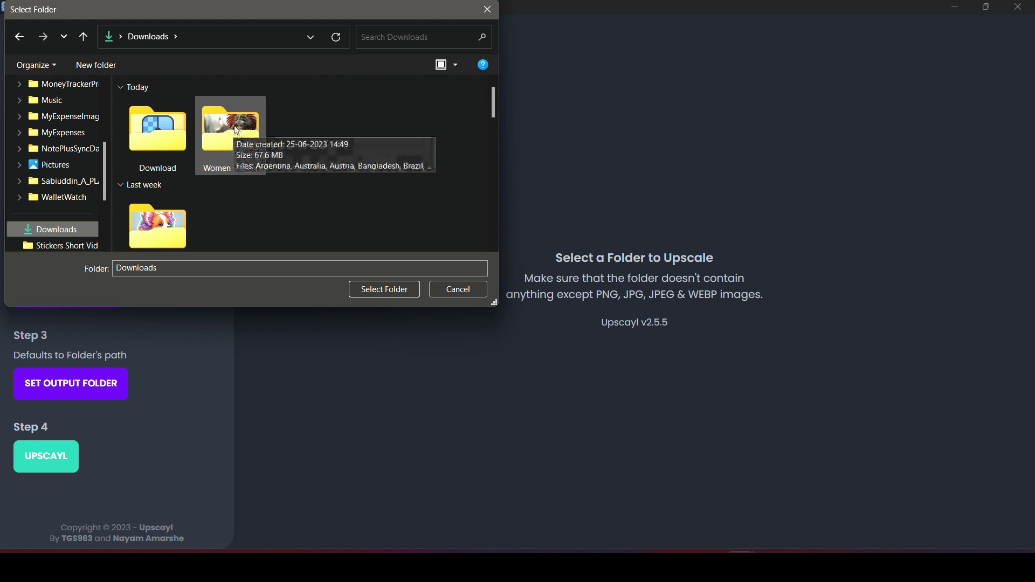
{"action": "left_click", "coordinate": [237, 128]}
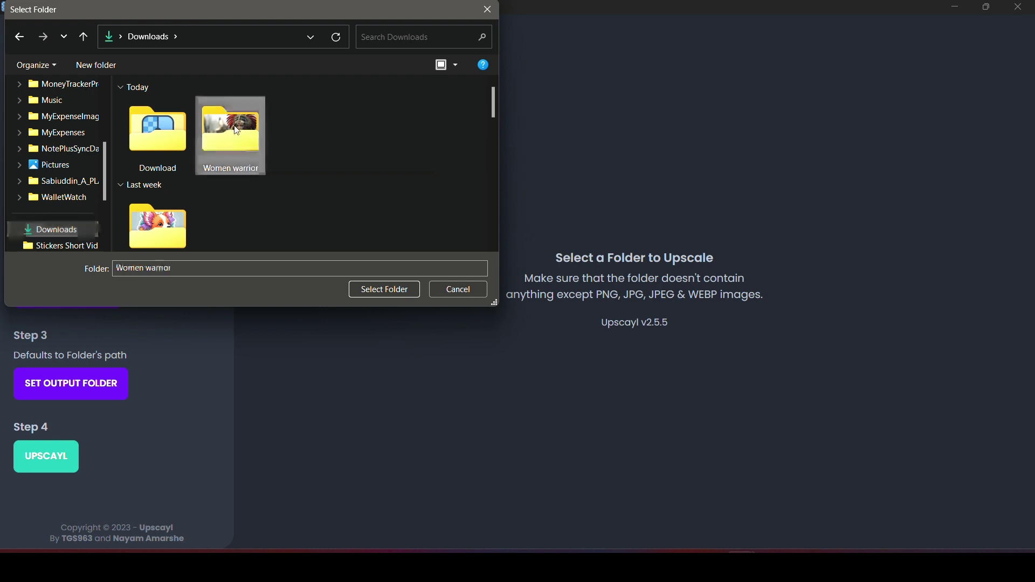
{"action": "left_click", "coordinate": [385, 290]}
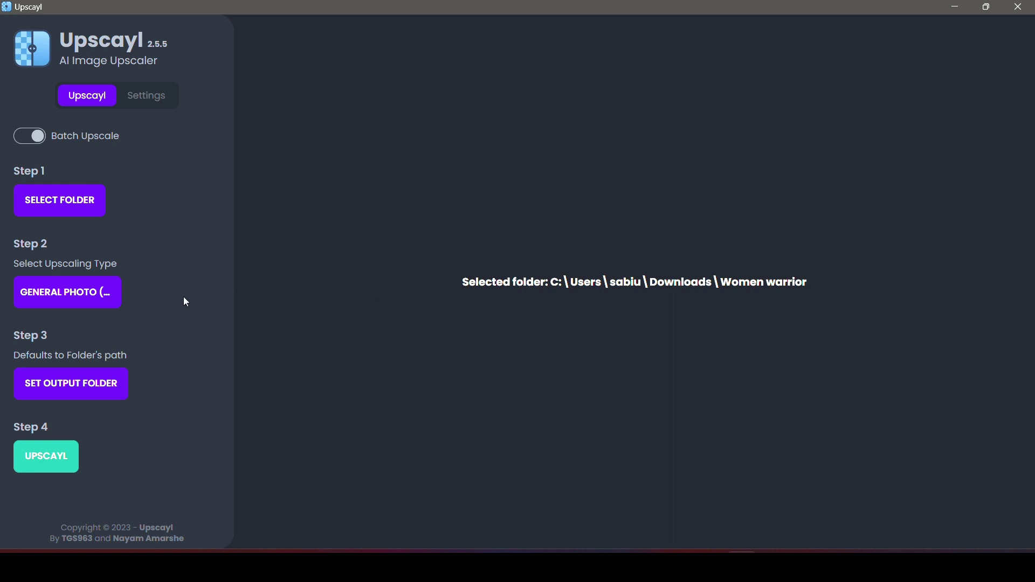
{"action": "mouse_move", "coordinate": [72, 384]}
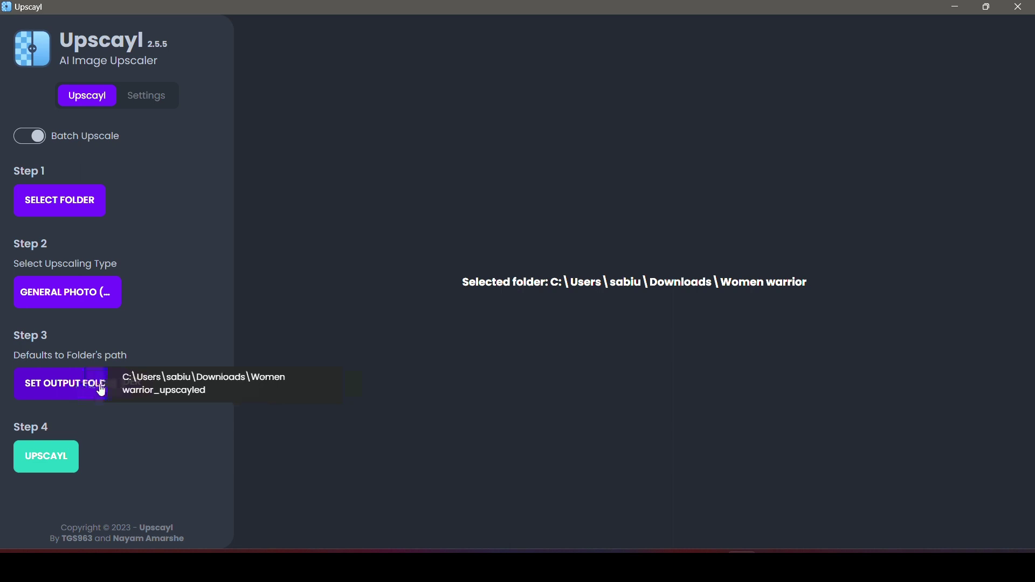
- Make a new 'Upscaled' folder inside Women warrior and select it as the output folder
{"action": "left_click", "coordinate": [101, 388]}
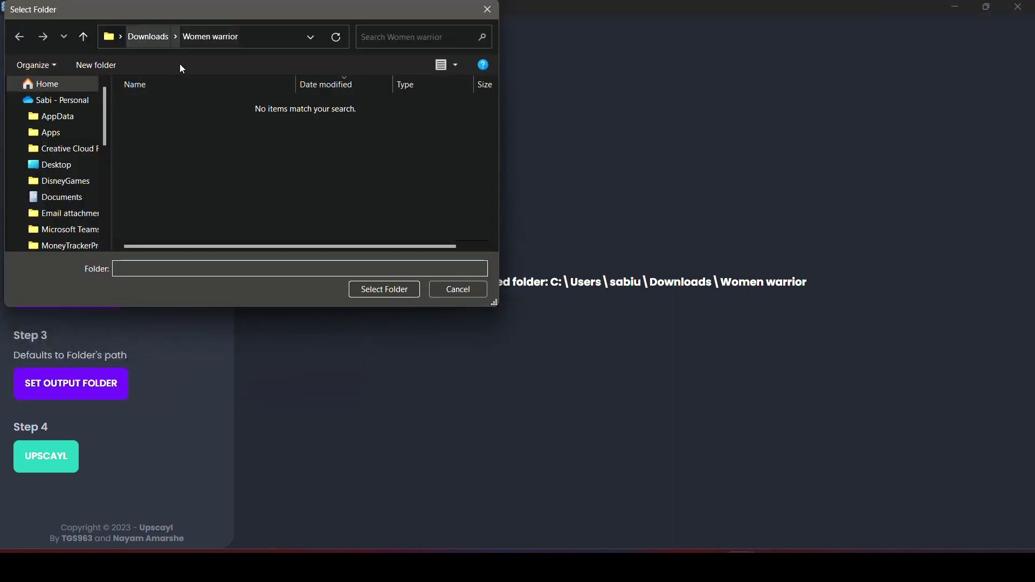
{"action": "left_click", "coordinate": [95, 65]}
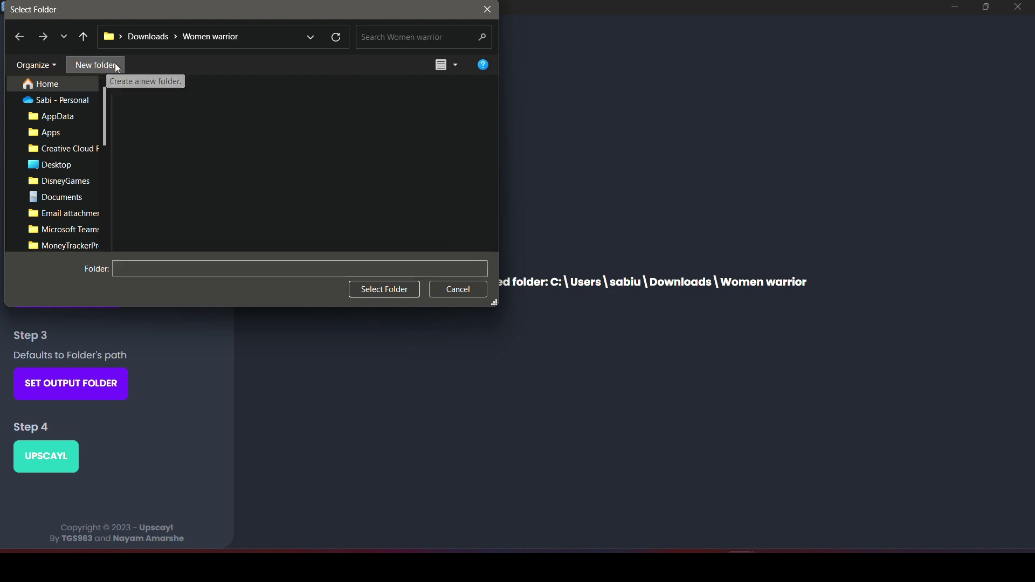
{"action": "type", "text": "Up"}
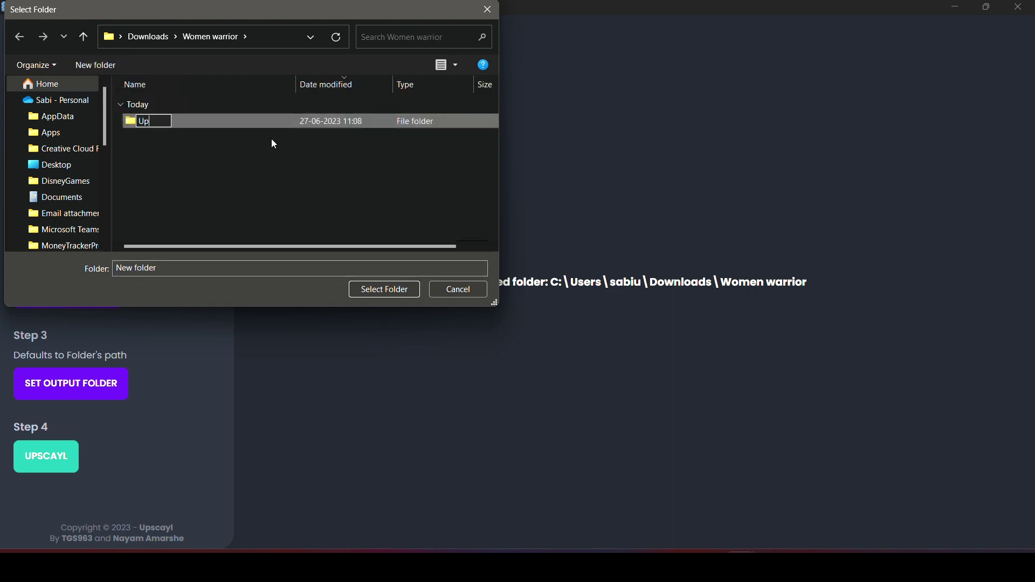
{"action": "type", "text": "scaled"}
{"action": "key", "text": "Return"}
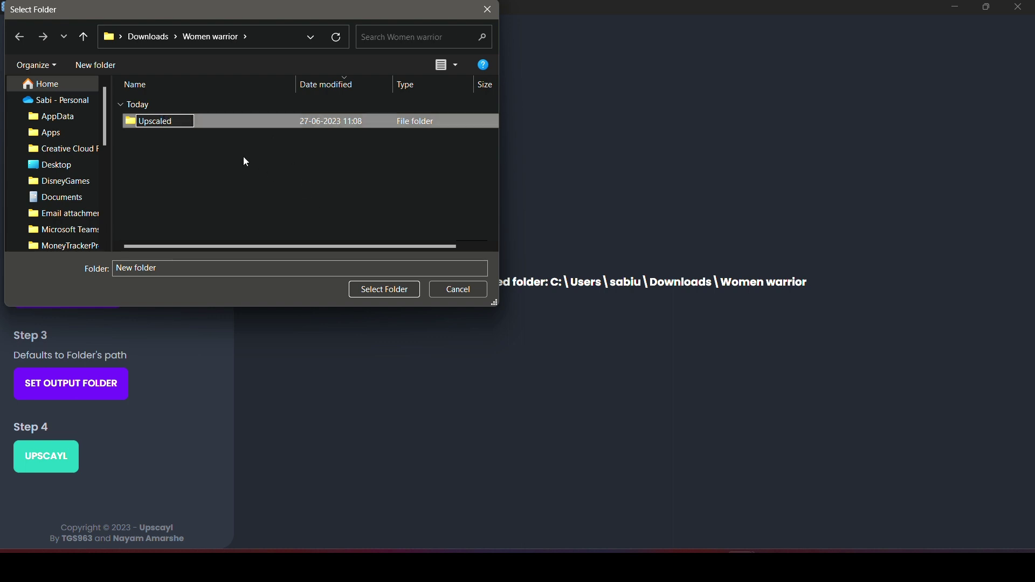
{"action": "left_click", "coordinate": [186, 124]}
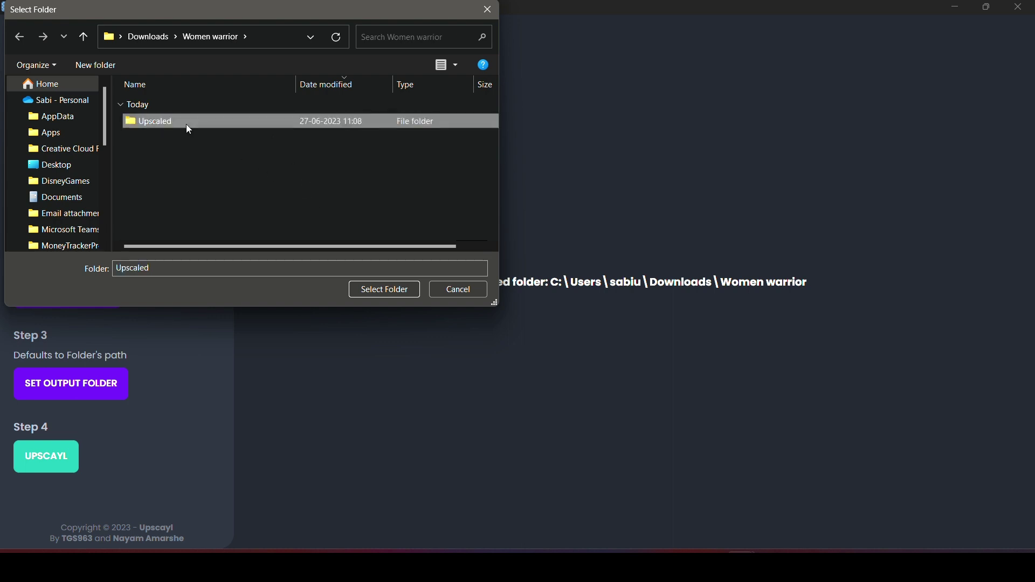
{"action": "left_click", "coordinate": [383, 289]}
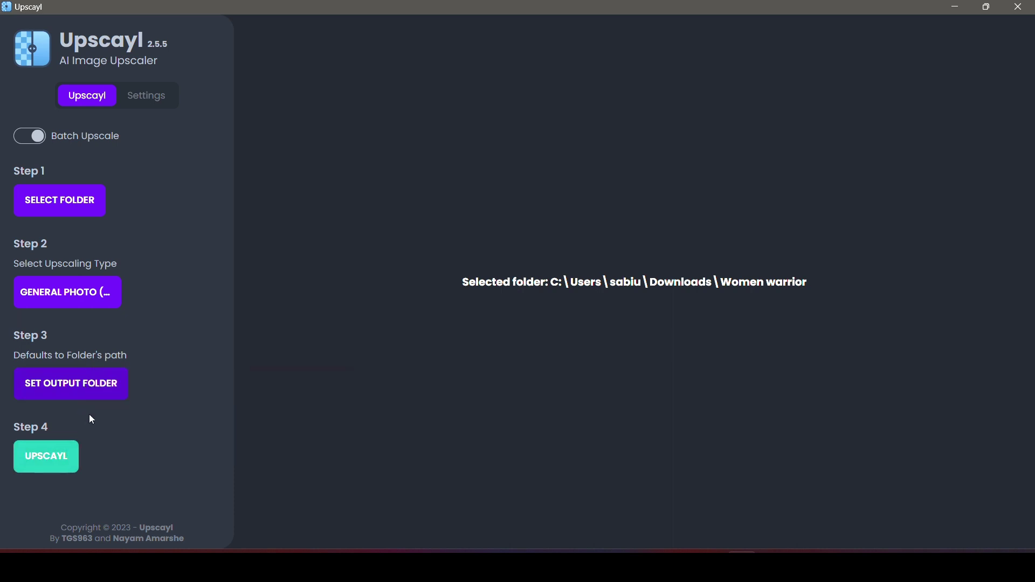
- Start the UPSCAYL batch run and switch to the Upscaled folder in File Explorer
{"action": "left_click", "coordinate": [46, 456]}
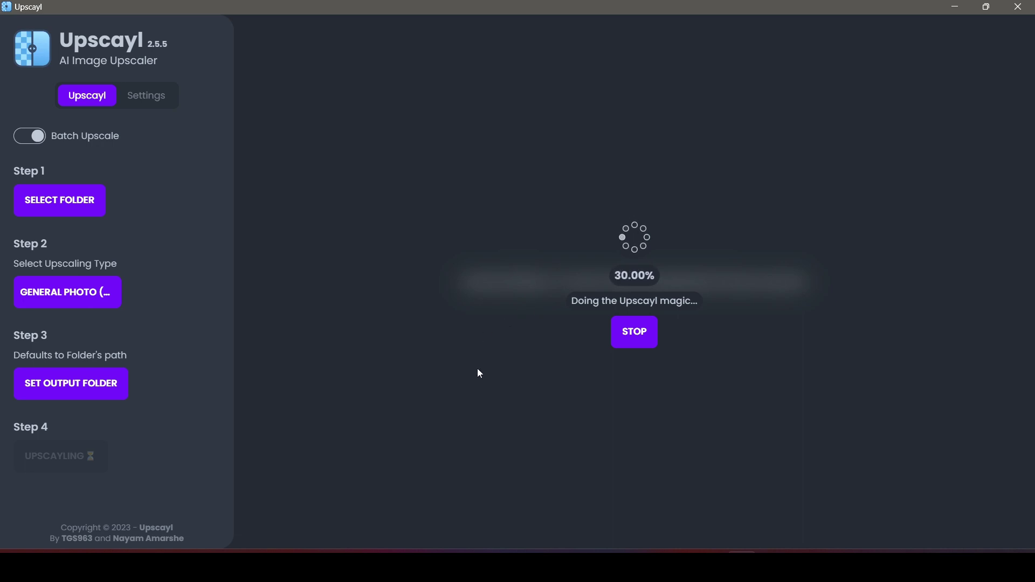
{"action": "key", "text": "alt+Tab"}
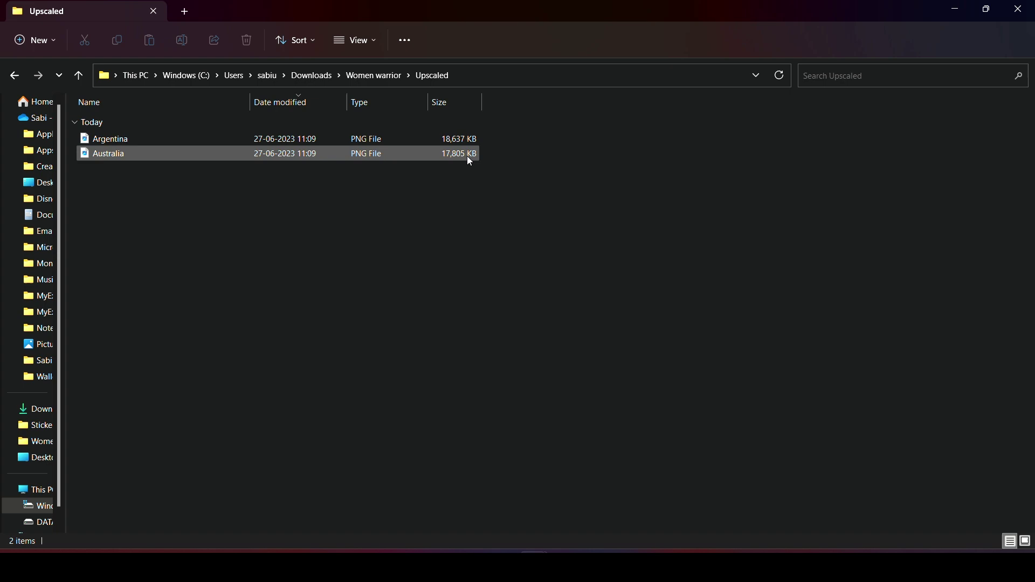
- Go up to Women warrior, open the Upscaled folder, and select the Australia image
{"action": "left_click", "coordinate": [374, 76]}
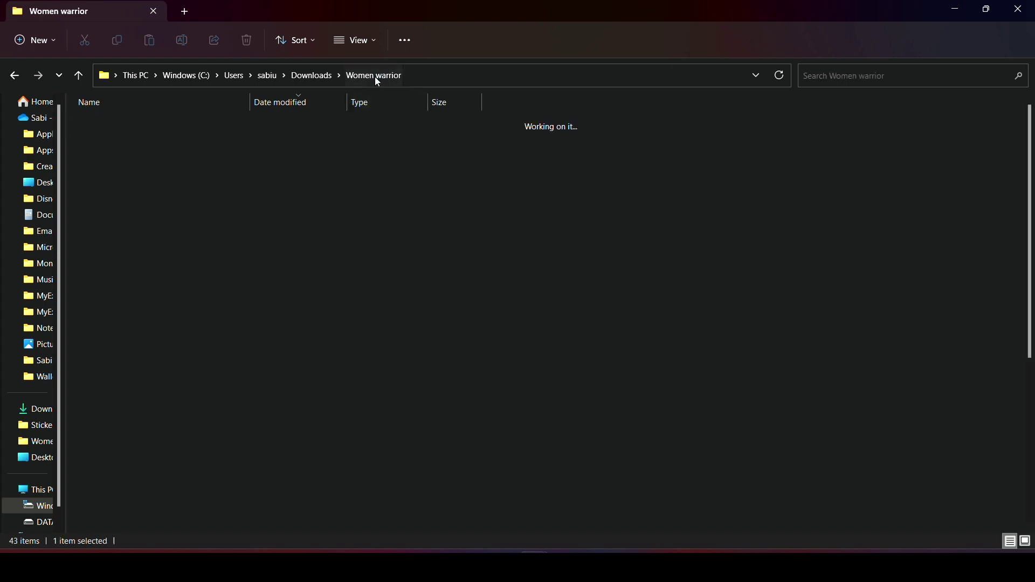
{"action": "scroll", "coordinate": [175, 270], "scroll_direction": "down", "scroll_amount": 6}
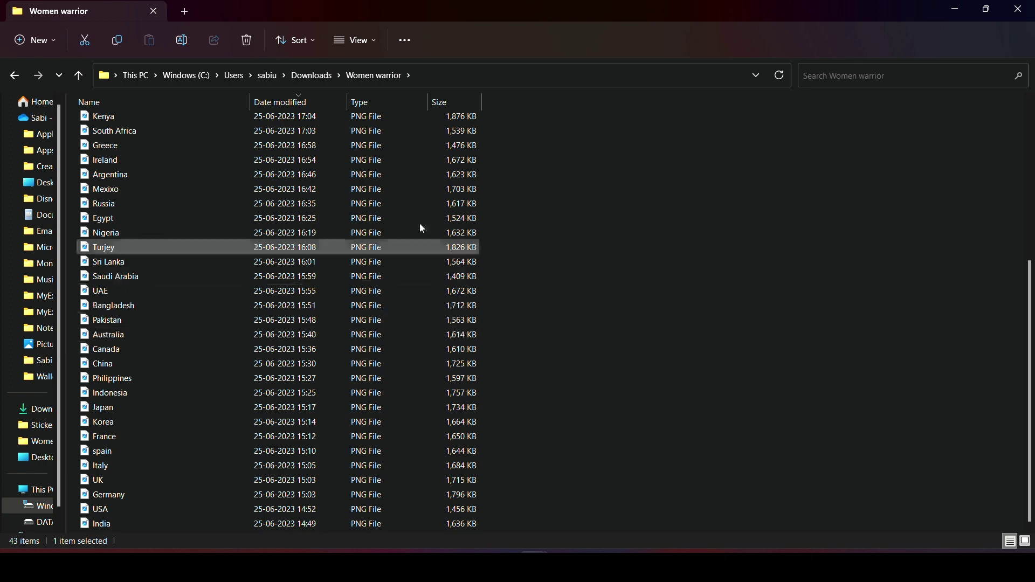
{"action": "scroll", "coordinate": [348, 160], "scroll_direction": "up", "scroll_amount": 6}
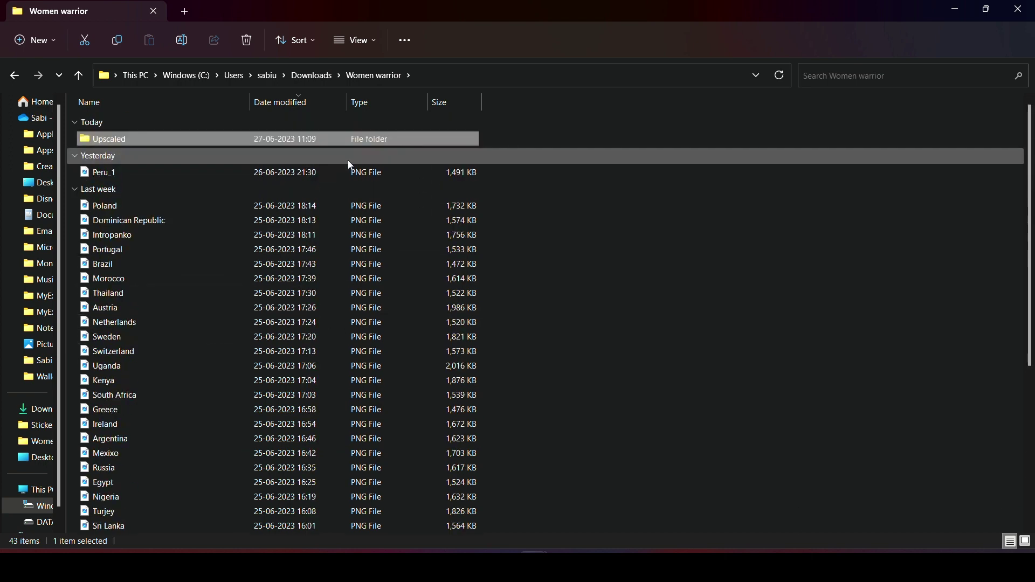
{"action": "double_click", "coordinate": [187, 140]}
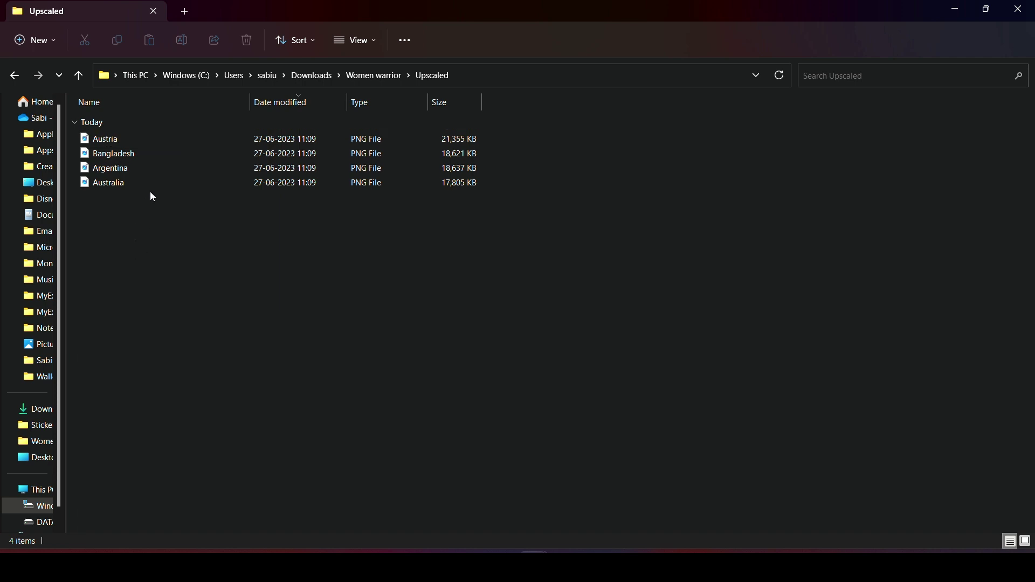
{"action": "left_click", "coordinate": [202, 182]}
{"action": "double_click", "coordinate": [201, 182]}
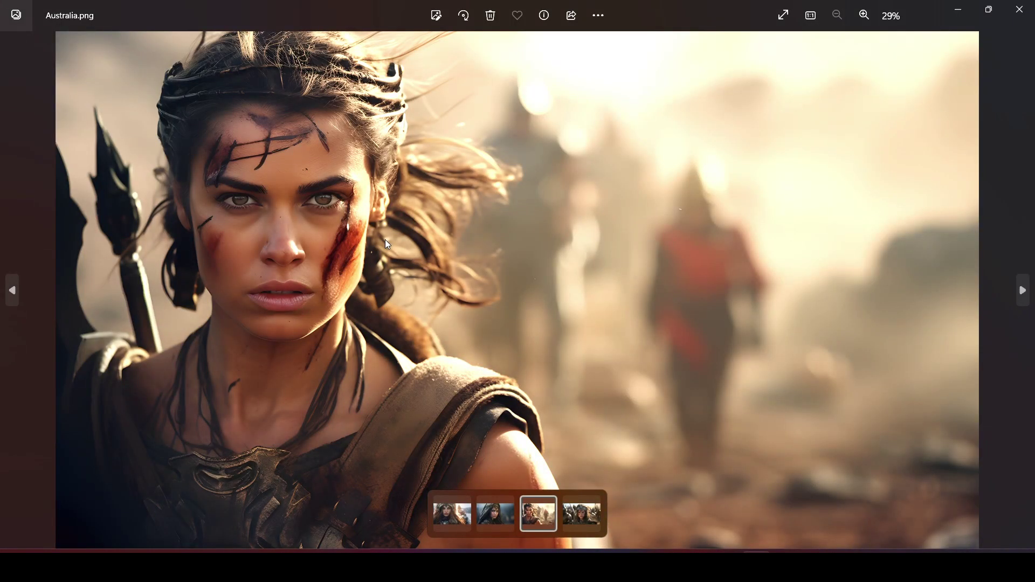
{"action": "scroll", "coordinate": [320, 212], "scroll_direction": "up", "scroll_amount": 5}
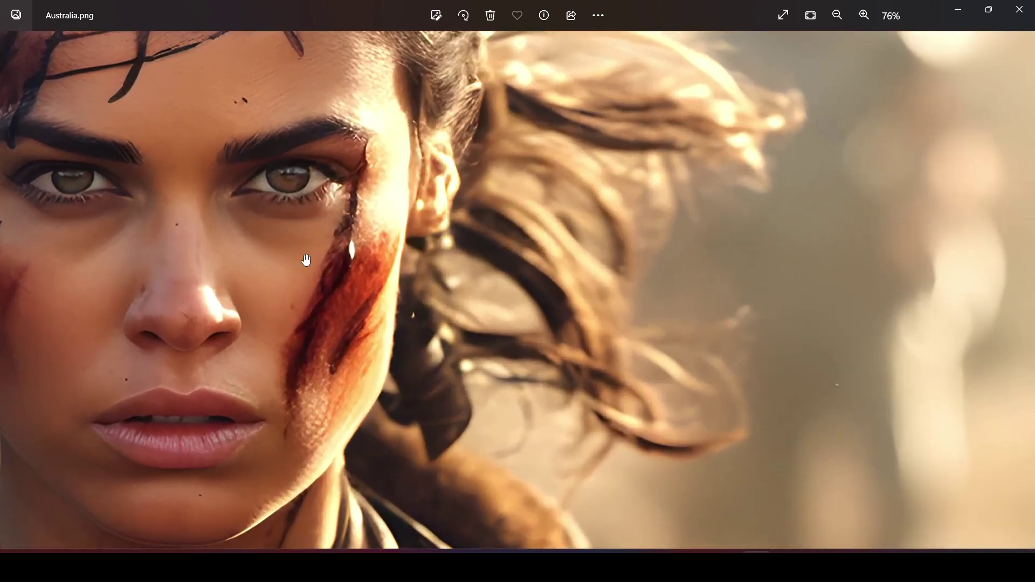
{"action": "mouse_move", "coordinate": [306, 260]}
{"action": "left_mouse_down"}
{"action": "mouse_move", "coordinate": [571, 286]}
{"action": "mouse_move", "coordinate": [362, 332]}
{"action": "left_mouse_up"}
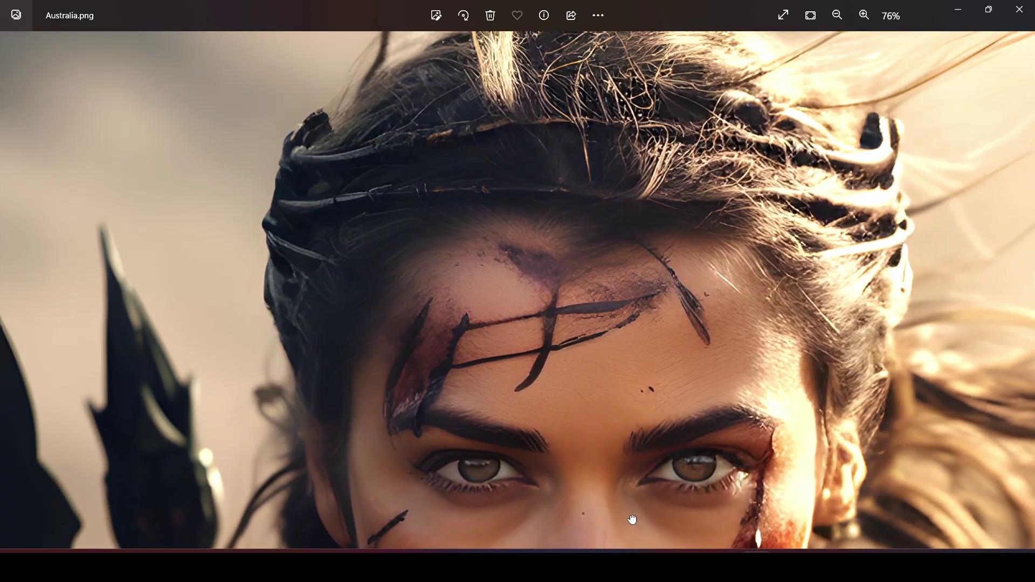
{"action": "scroll", "coordinate": [478, 267], "scroll_direction": "down", "scroll_amount": 5}
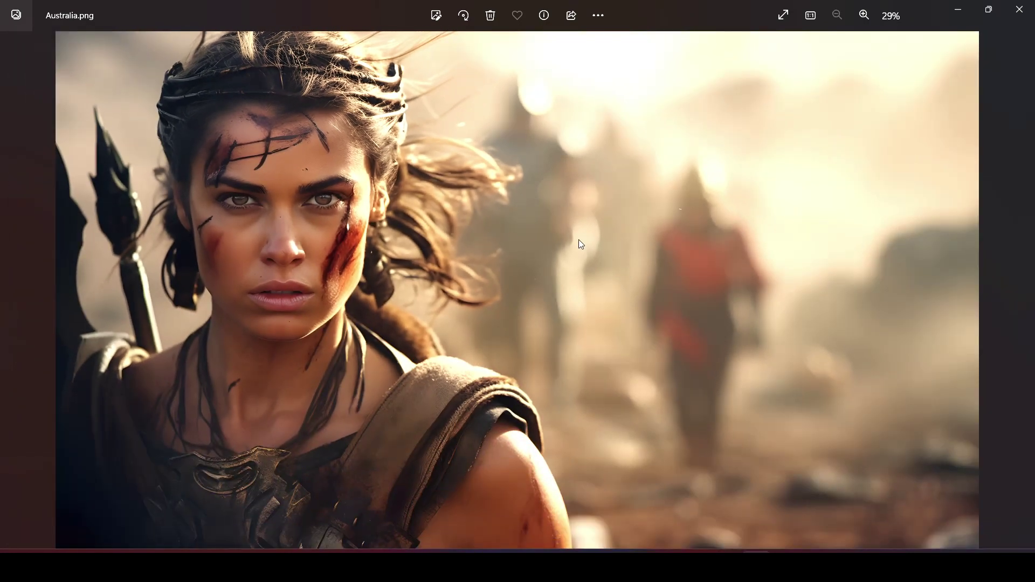
{"action": "left_click", "coordinate": [1018, 11]}
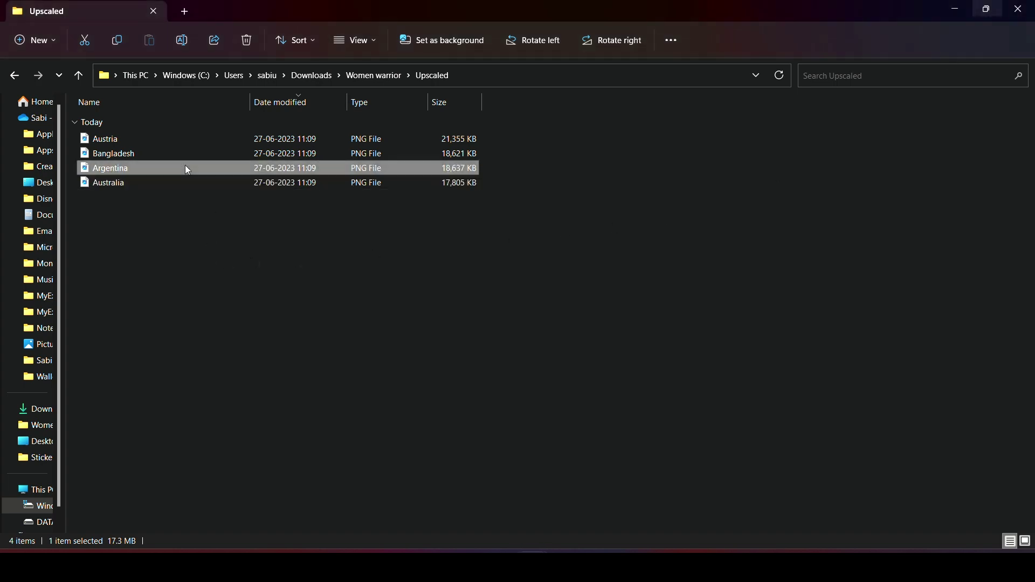
- Open the upscaled Argentina.png in Photos, then switch back to Upscayl
{"action": "double_click", "coordinate": [186, 168]}
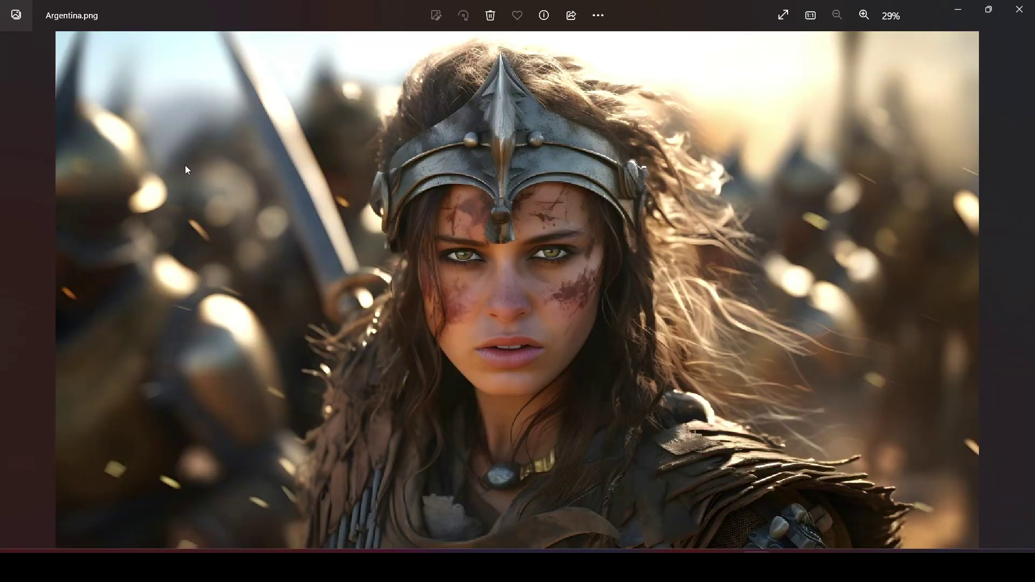
{"action": "scroll", "coordinate": [546, 270], "scroll_direction": "up", "scroll_amount": 3}
{"action": "scroll", "coordinate": [546, 270], "scroll_direction": "up", "scroll_amount": 3}
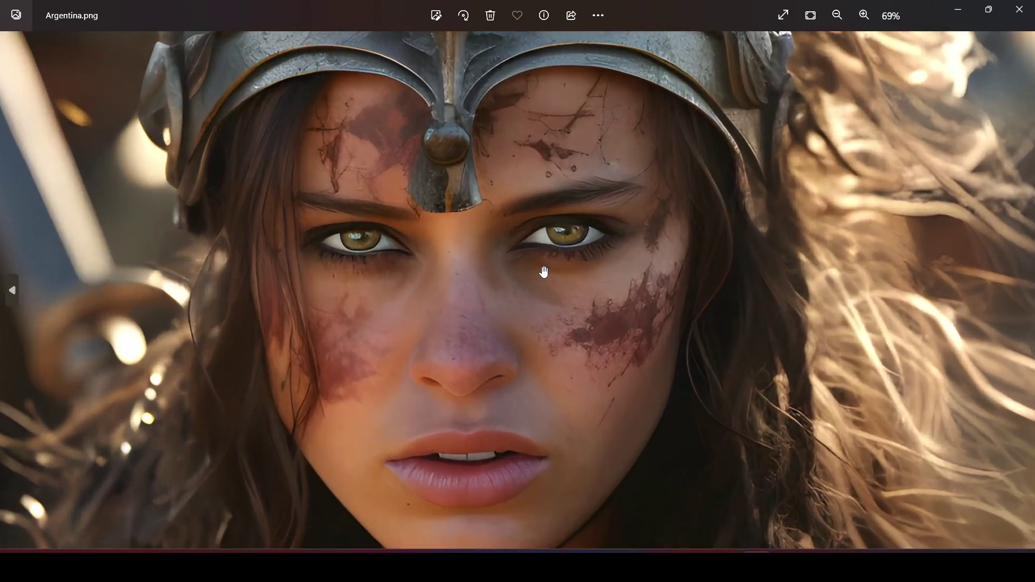
{"action": "scroll", "coordinate": [548, 269], "scroll_direction": "up", "scroll_amount": 3}
{"action": "scroll", "coordinate": [547, 269], "scroll_direction": "up", "scroll_amount": 2}
{"action": "scroll", "coordinate": [543, 271], "scroll_direction": "up", "scroll_amount": 1}
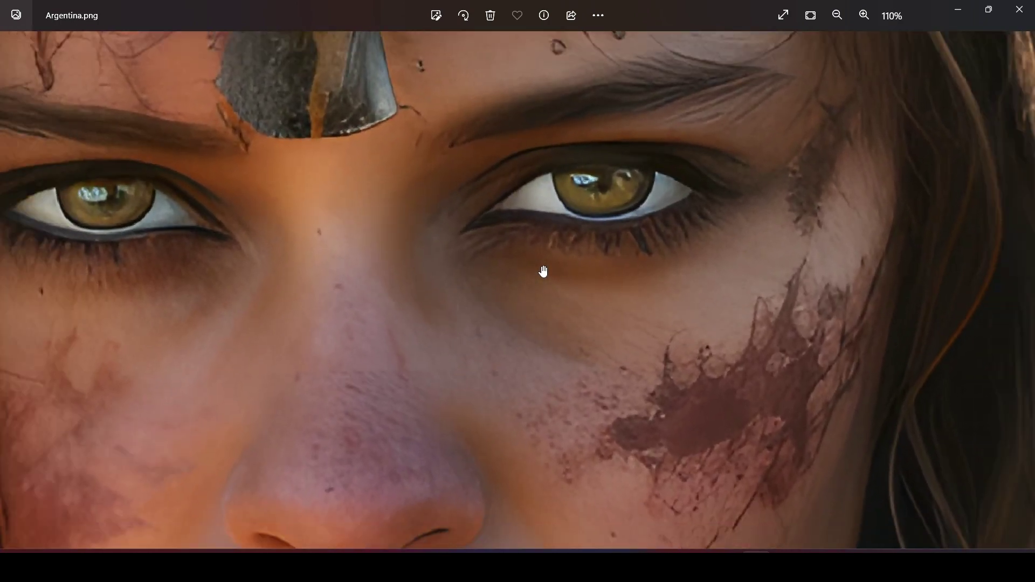
{"action": "scroll", "coordinate": [543, 271], "scroll_direction": "down", "scroll_amount": 5}
{"action": "key", "text": "alt+Tab"}
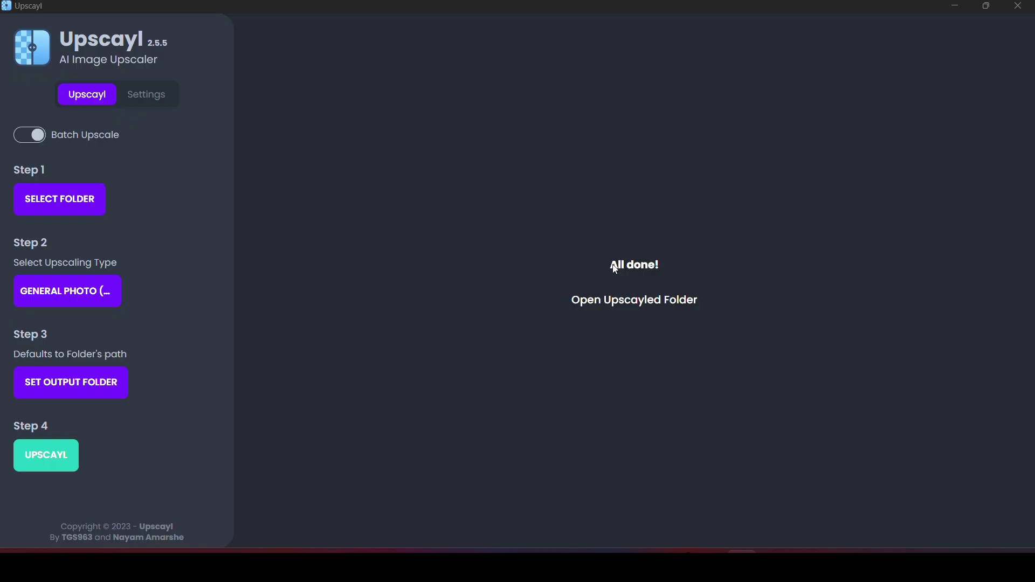
- Open the upscayled results folder, then show Upscayl's Step 2 upscaling type list
{"action": "left_click", "coordinate": [630, 303]}
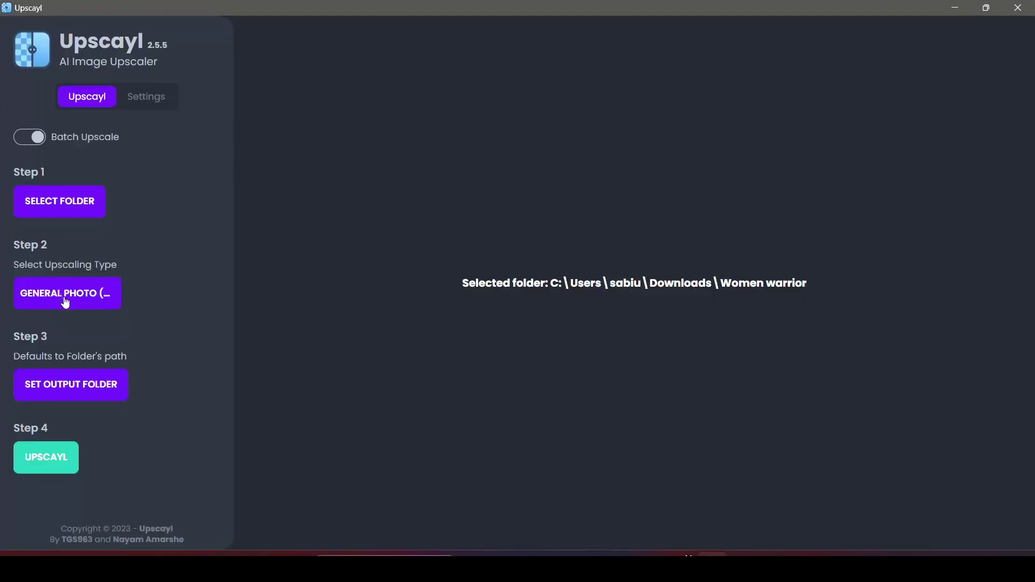
{"action": "left_click", "coordinate": [65, 299]}
{"action": "scroll", "coordinate": [57, 389], "scroll_direction": "down", "scroll_amount": 2}
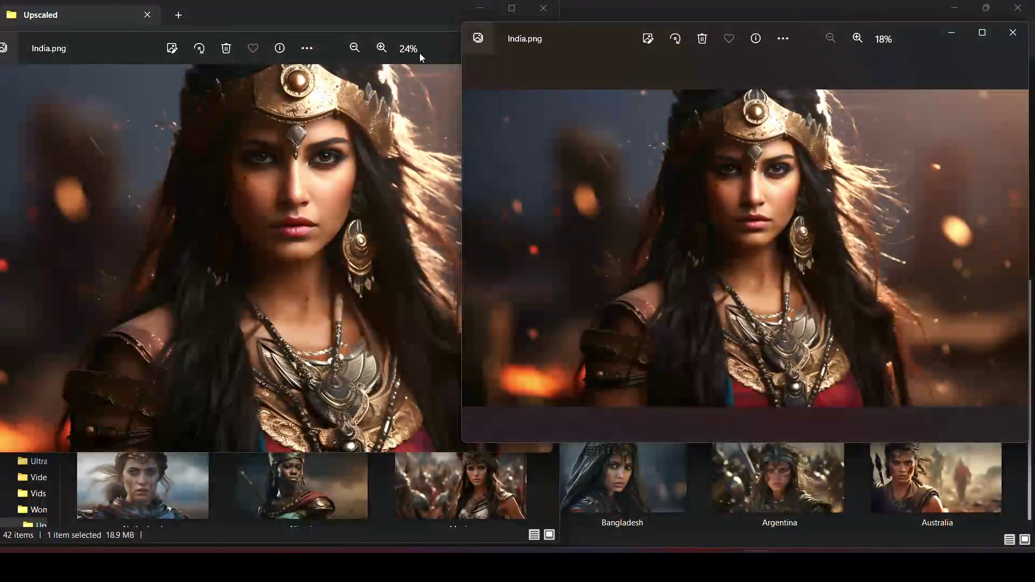
{"action": "scroll", "coordinate": [901, 89], "scroll_direction": "up", "scroll_amount": 3}
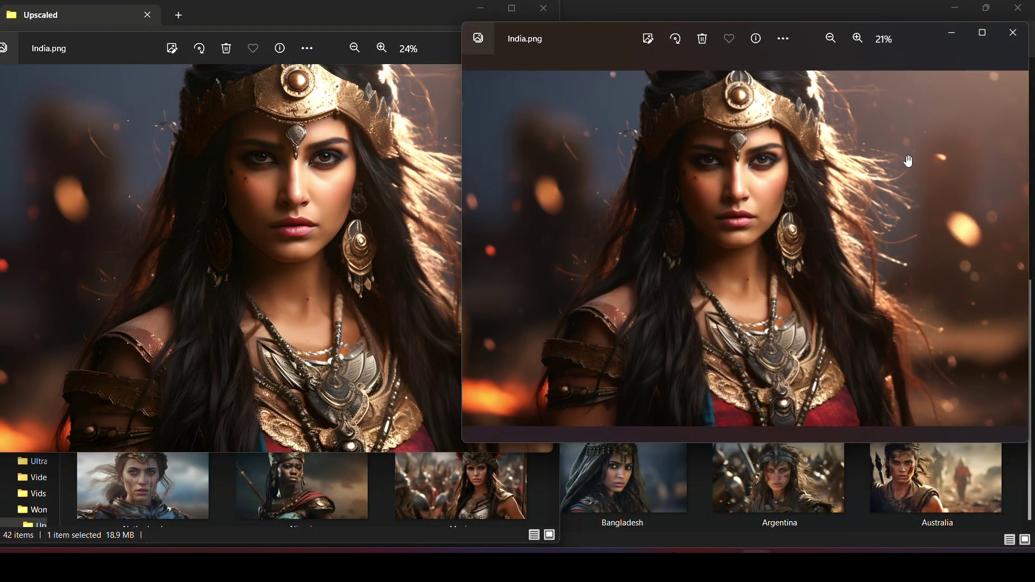
{"action": "left_click_drag", "start_coordinate": [919, 36], "coordinate": [920, 43]}
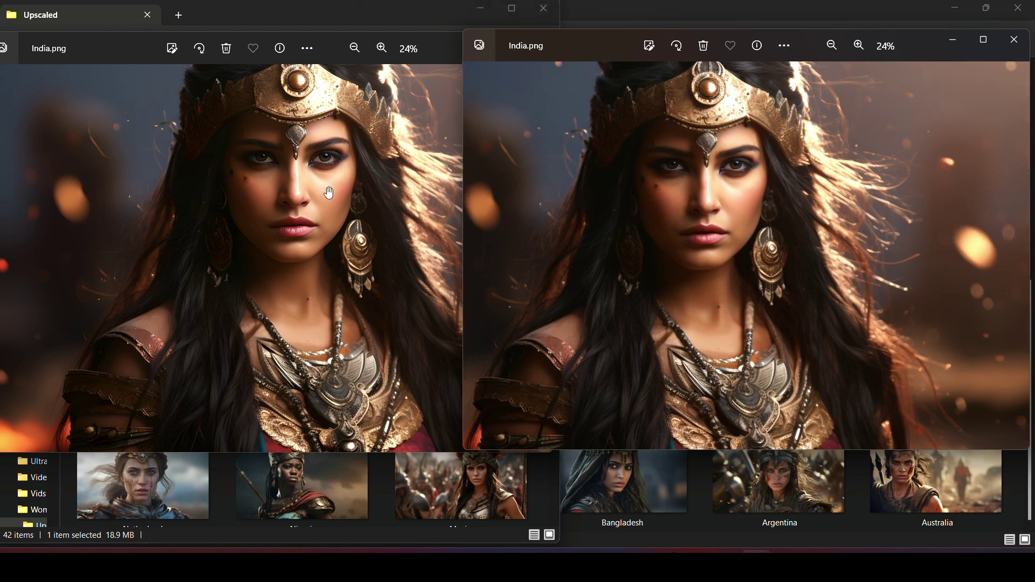
{"action": "scroll", "coordinate": [288, 223], "scroll_direction": "up", "scroll_amount": 4}
{"action": "scroll", "coordinate": [288, 223], "scroll_direction": "up", "scroll_amount": 3}
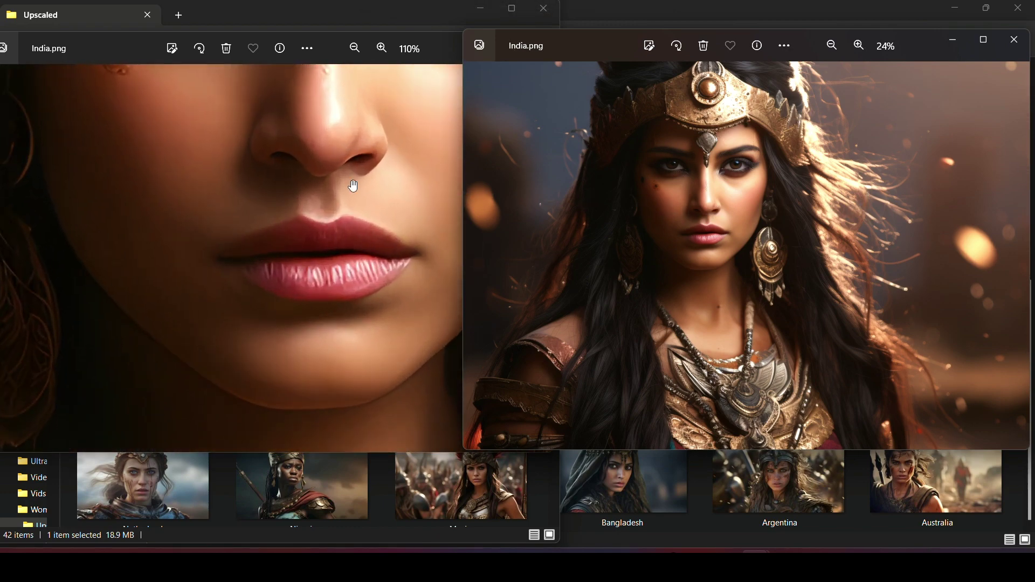
{"action": "mouse_move", "coordinate": [288, 223]}
{"action": "left_mouse_down"}
{"action": "mouse_move", "coordinate": [368, 243]}
{"action": "mouse_move", "coordinate": [317, 364]}
{"action": "left_mouse_up"}
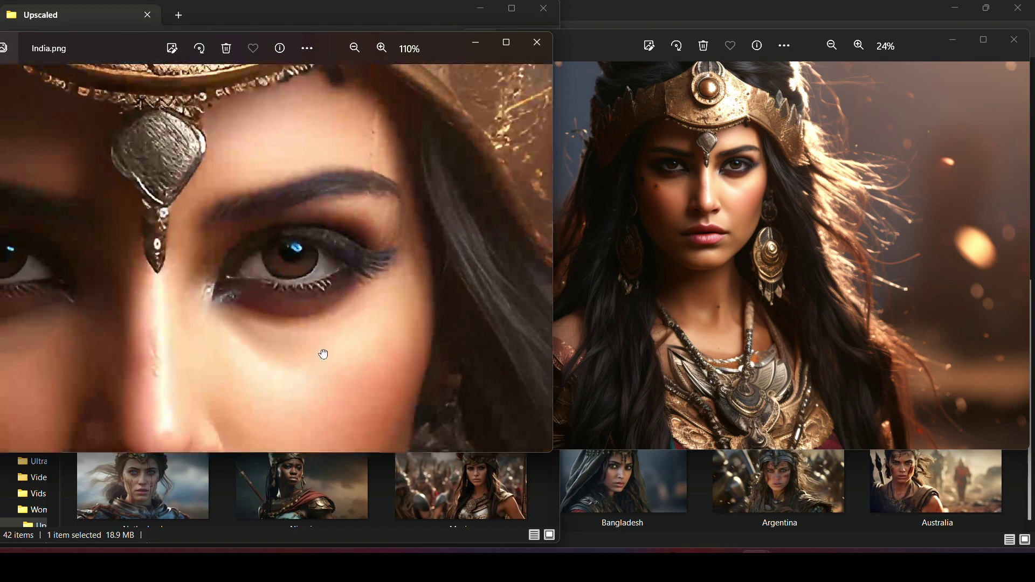
{"action": "scroll", "coordinate": [872, 247], "scroll_direction": "up", "scroll_amount": 4}
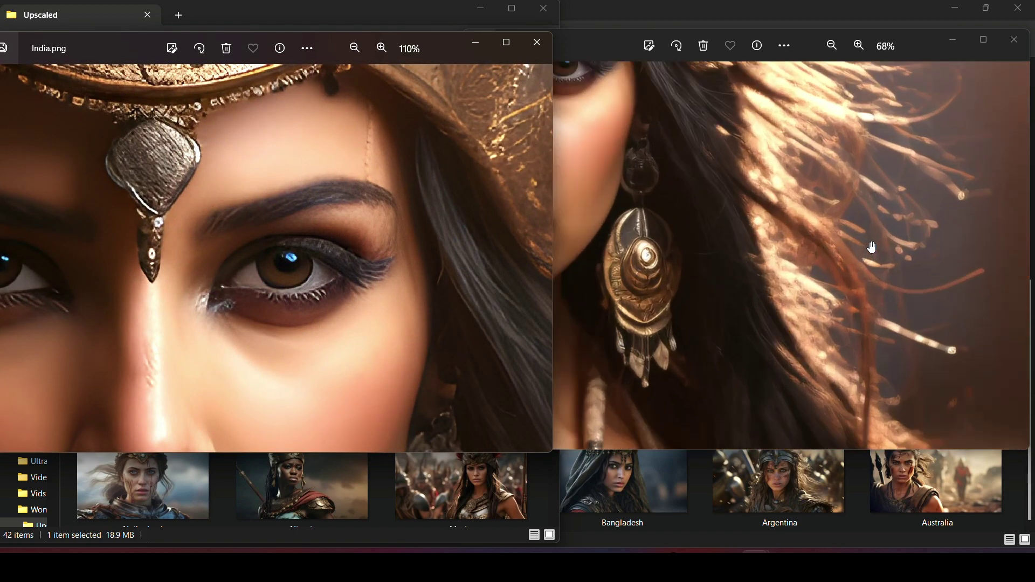
{"action": "mouse_move", "coordinate": [872, 248]}
{"action": "left_mouse_down"}
{"action": "mouse_move", "coordinate": [697, 170]}
{"action": "mouse_move", "coordinate": [833, 272]}
{"action": "left_mouse_up"}
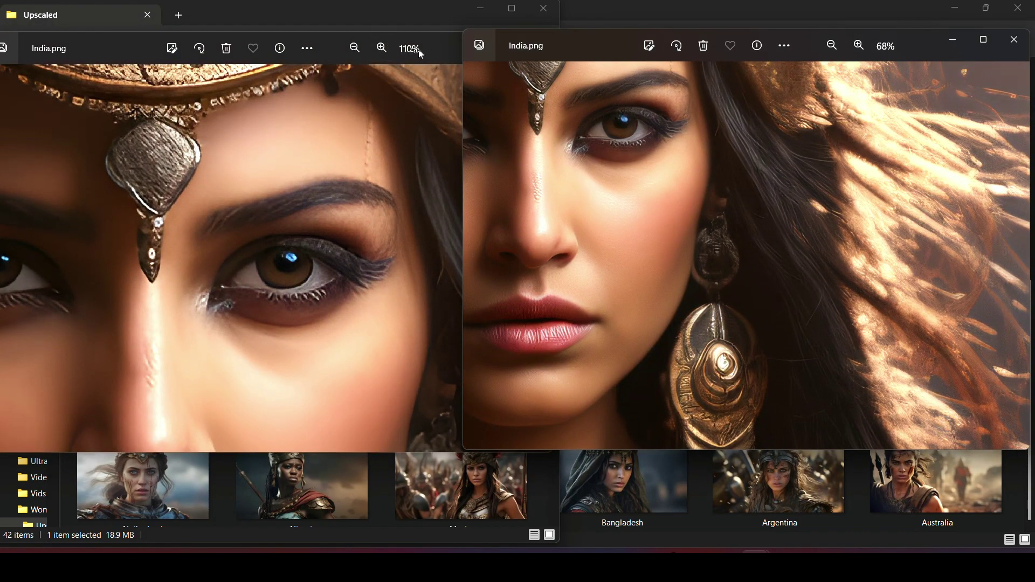
{"action": "scroll", "coordinate": [880, 110], "scroll_direction": "up", "scroll_amount": 2}
{"action": "scroll", "coordinate": [874, 138], "scroll_direction": "up", "scroll_amount": 1}
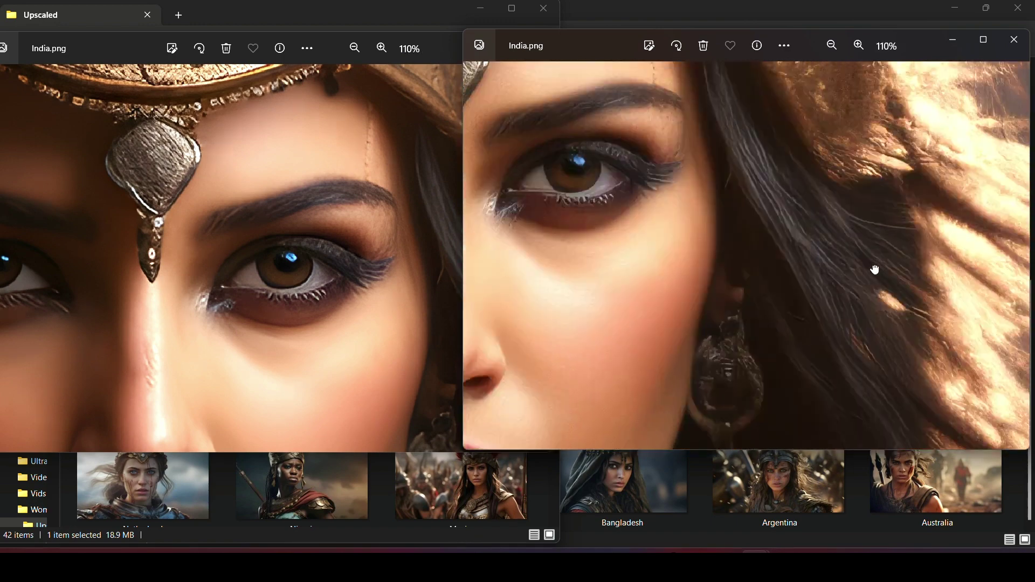
{"action": "mouse_move", "coordinate": [873, 268]}
{"action": "left_mouse_down"}
{"action": "mouse_move", "coordinate": [869, 305]}
{"action": "mouse_move", "coordinate": [797, 297]}
{"action": "left_mouse_up"}
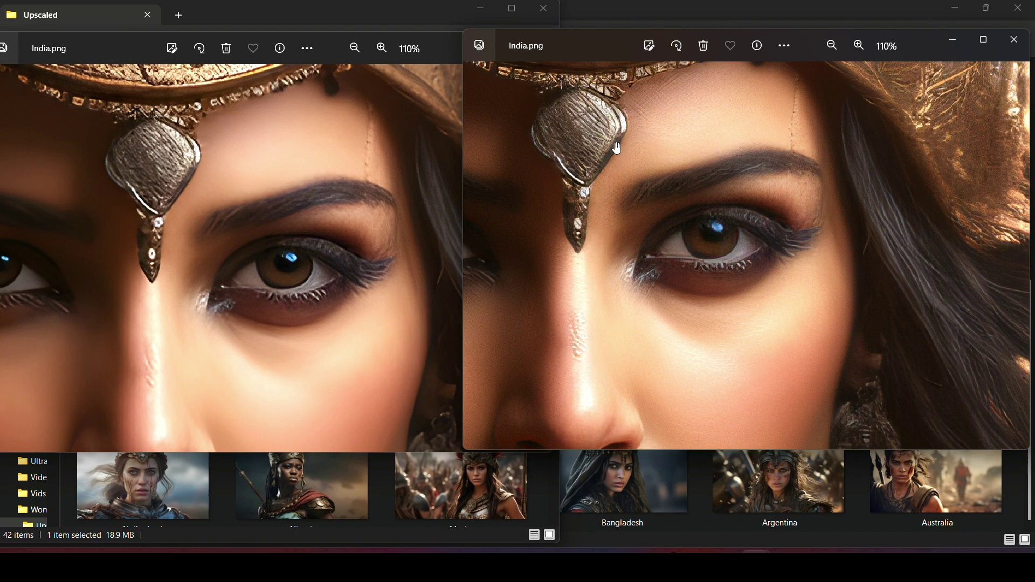
{"action": "scroll", "coordinate": [874, 195], "scroll_direction": "down", "scroll_amount": 3}
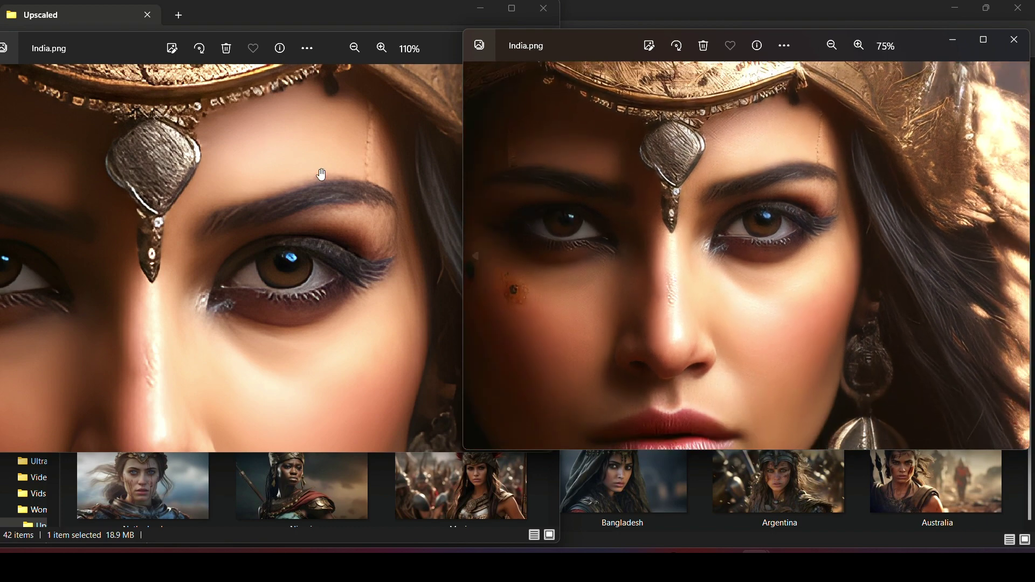
{"action": "scroll", "coordinate": [315, 167], "scroll_direction": "down", "scroll_amount": 2}
{"action": "scroll", "coordinate": [331, 171], "scroll_direction": "down", "scroll_amount": 2}
{"action": "scroll", "coordinate": [850, 202], "scroll_direction": "down", "scroll_amount": 3}
{"action": "scroll", "coordinate": [850, 202], "scroll_direction": "down", "scroll_amount": 2}
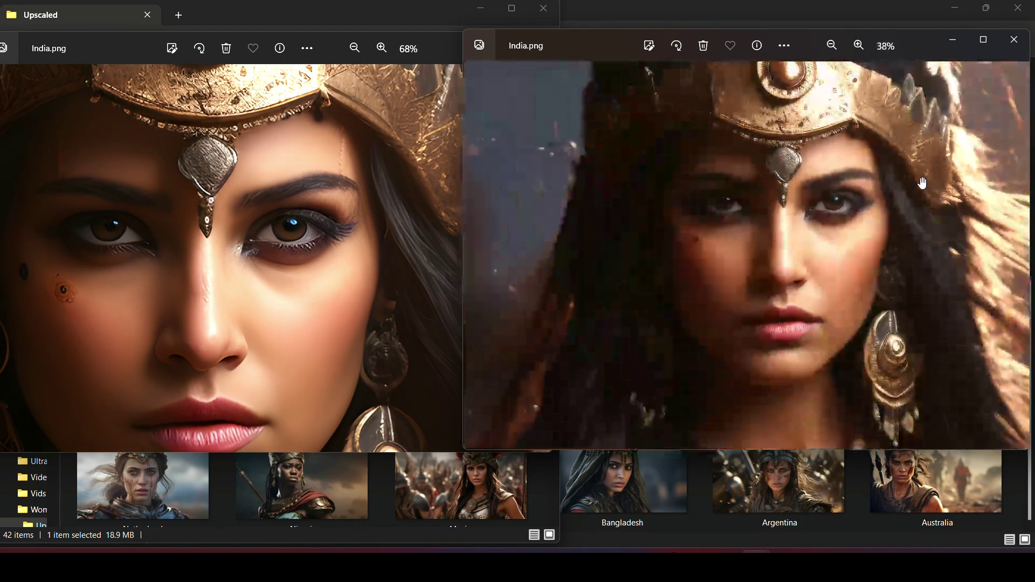
{"action": "scroll", "coordinate": [849, 202], "scroll_direction": "down", "scroll_amount": 1}
{"action": "scroll", "coordinate": [259, 214], "scroll_direction": "down", "scroll_amount": 3}
{"action": "scroll", "coordinate": [258, 214], "scroll_direction": "down", "scroll_amount": 2}
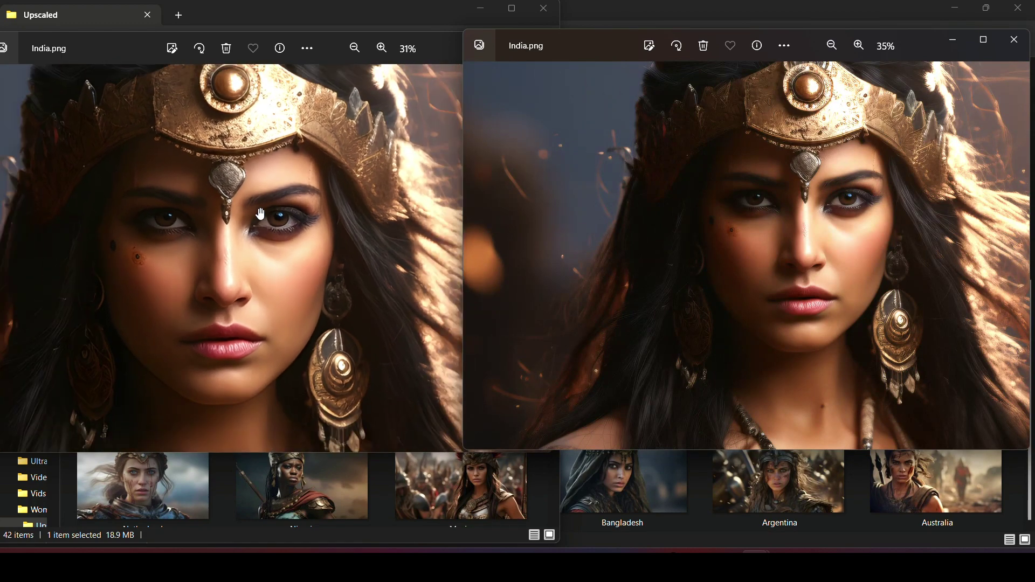
{"action": "scroll", "coordinate": [258, 215], "scroll_direction": "down", "scroll_amount": 1}
{"action": "scroll", "coordinate": [259, 215], "scroll_direction": "down", "scroll_amount": 2}
{"action": "scroll", "coordinate": [906, 227], "scroll_direction": "down", "scroll_amount": 2}
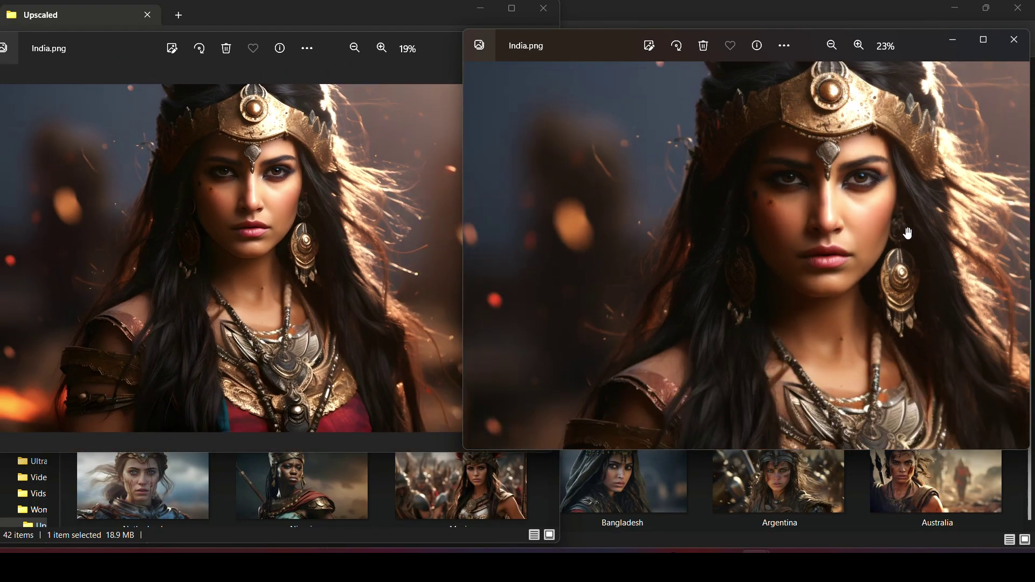
{"action": "scroll", "coordinate": [906, 227], "scroll_direction": "down", "scroll_amount": 2}
{"action": "scroll", "coordinate": [906, 228], "scroll_direction": "down", "scroll_amount": 1}
{"action": "scroll", "coordinate": [240, 270], "scroll_direction": "down", "scroll_amount": 1}
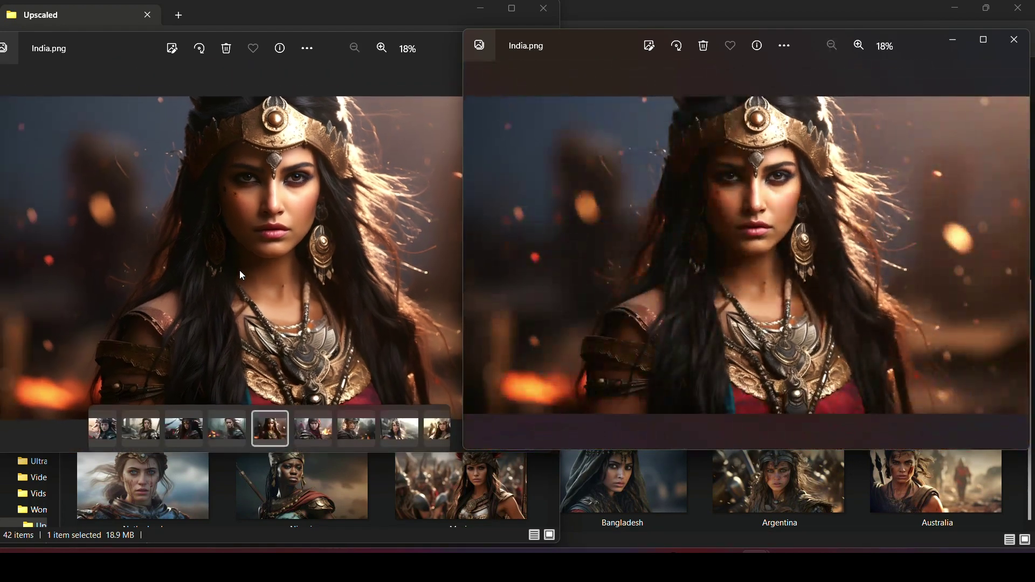
{"action": "left_click", "coordinate": [305, 238]}
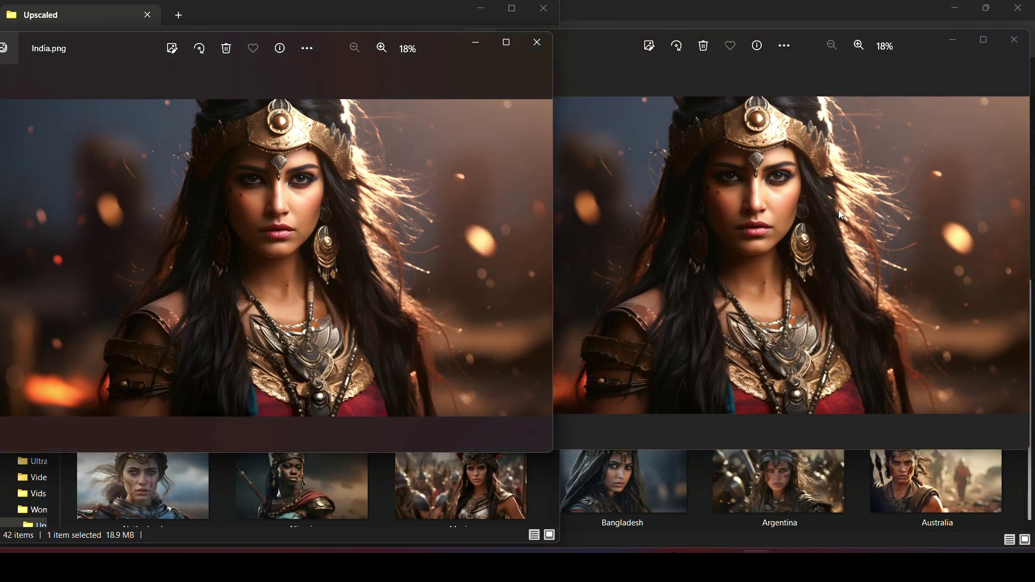